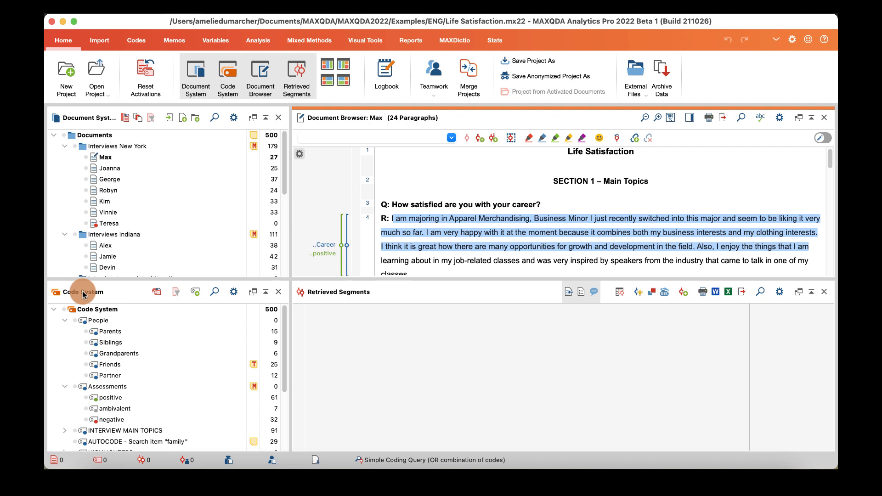
Step: Activate the Interviews New York document group and the People code with its subcodes to retrieve their coded segments
left_click(64, 321)
left_click(65, 320)
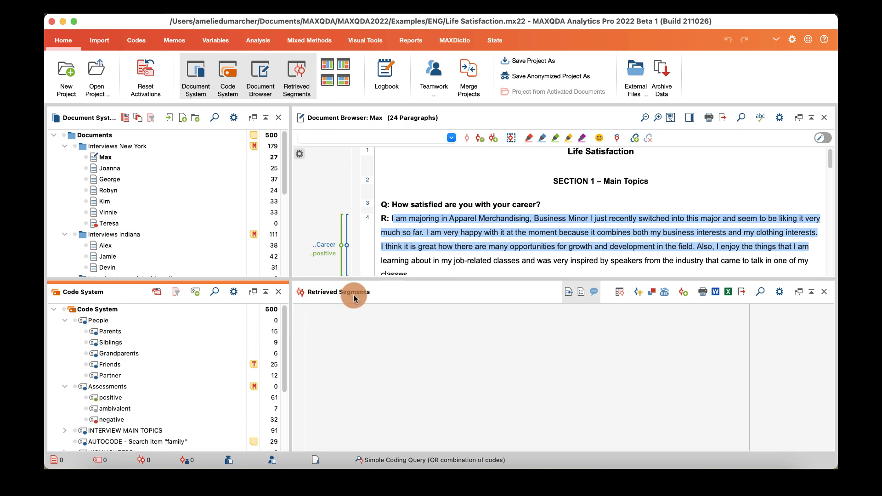
left_click(74, 148)
left_click(74, 321)
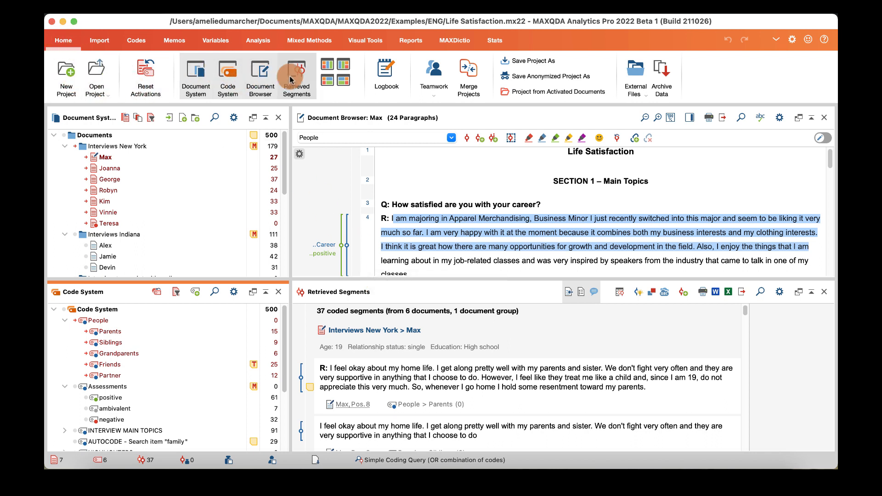
Step: Hide the Document System window and show it again
left_click(201, 82)
left_click(201, 81)
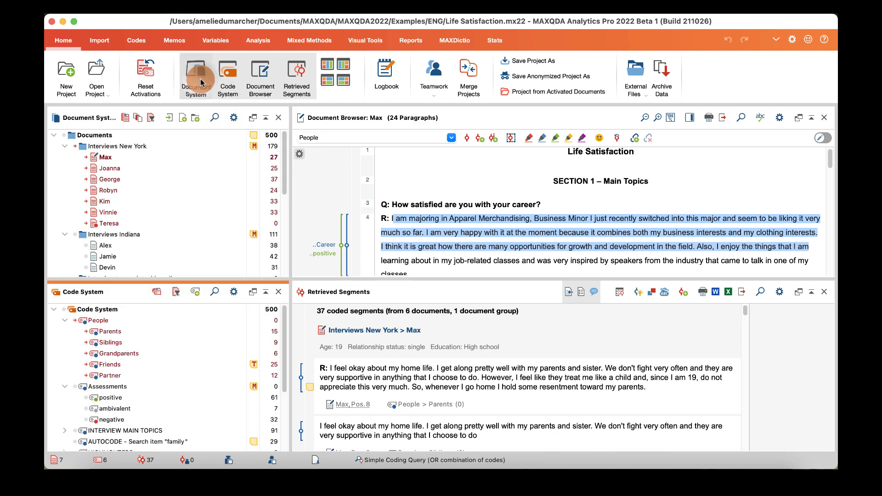
left_click(279, 120)
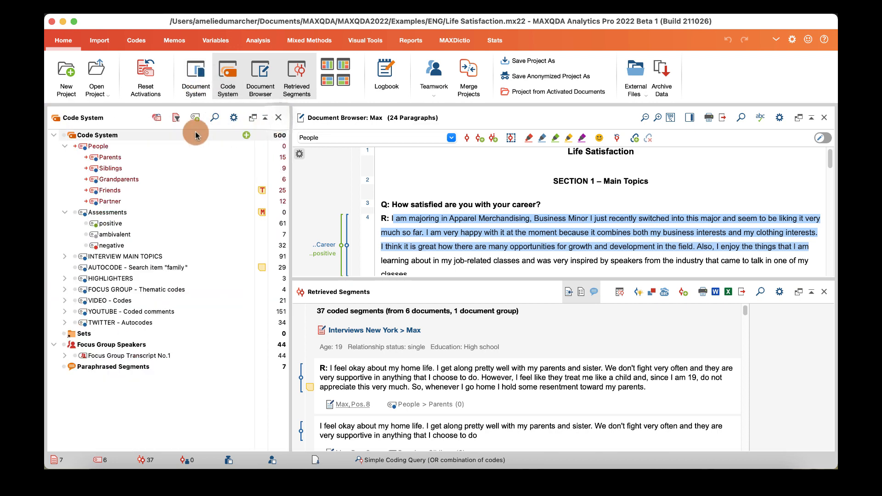
left_click(199, 85)
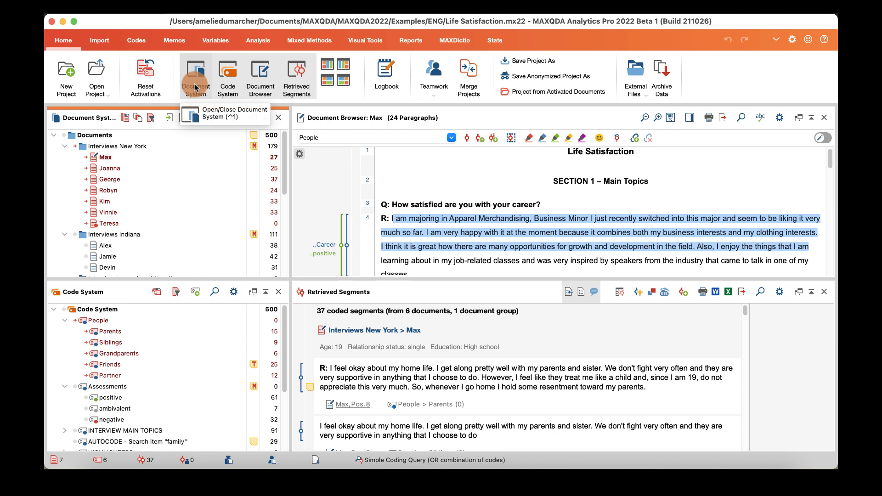
left_click(196, 87)
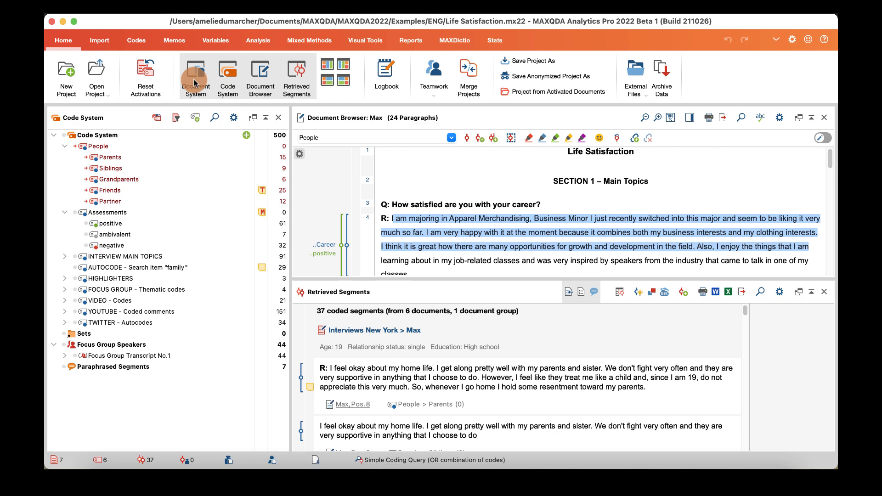
left_click(195, 83)
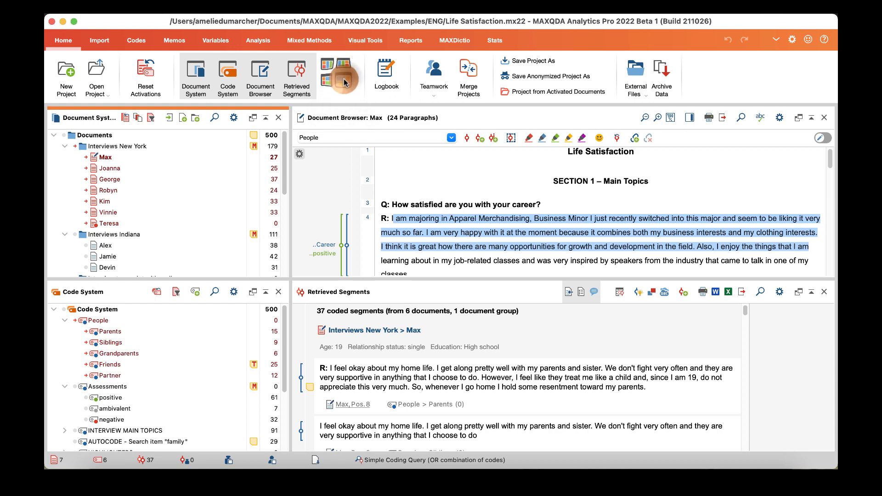
Step: Cycle through alternative four-window arrangements back to the original one and narrow the Document System and Code System column
left_click(345, 82)
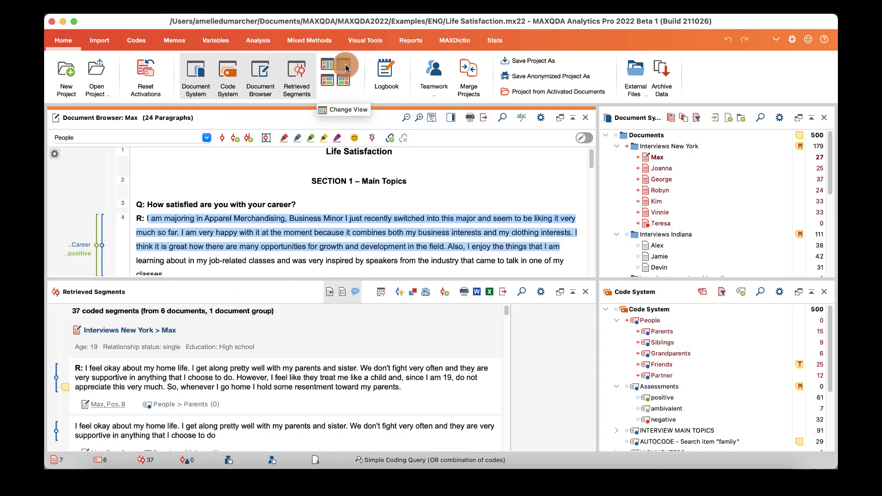
left_click(345, 70)
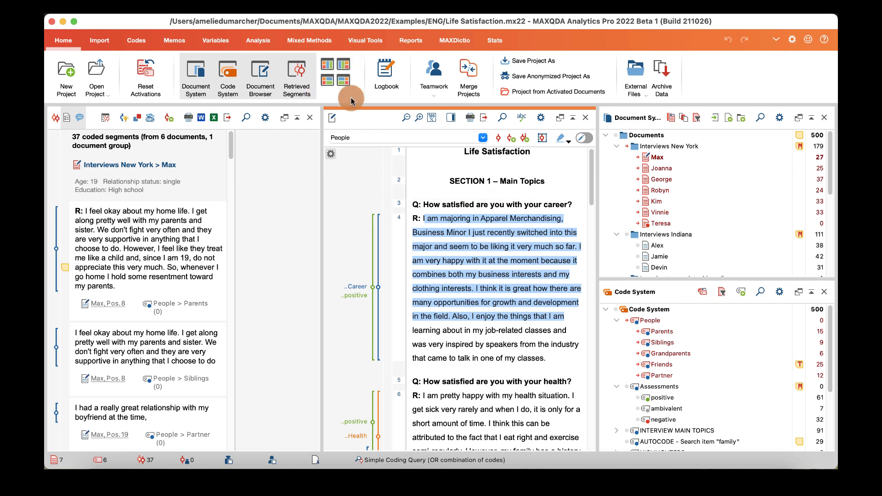
left_click(328, 81)
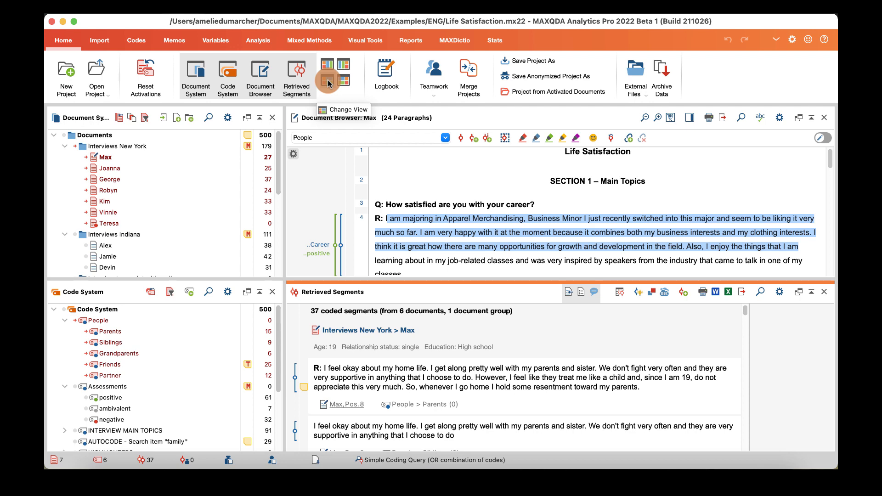
left_click_drag(285, 212, 254, 215)
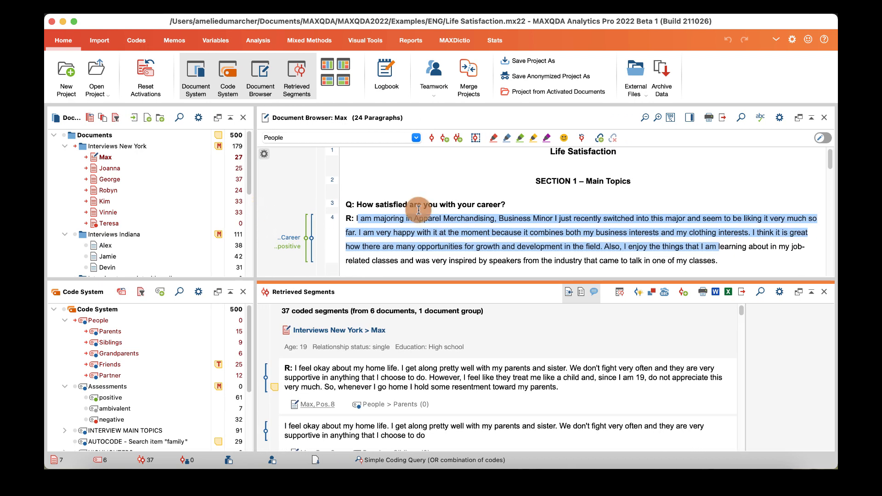
Step: Maximize and restore the Document Browser, and undock it as a floating window before docking it back
left_click(811, 120)
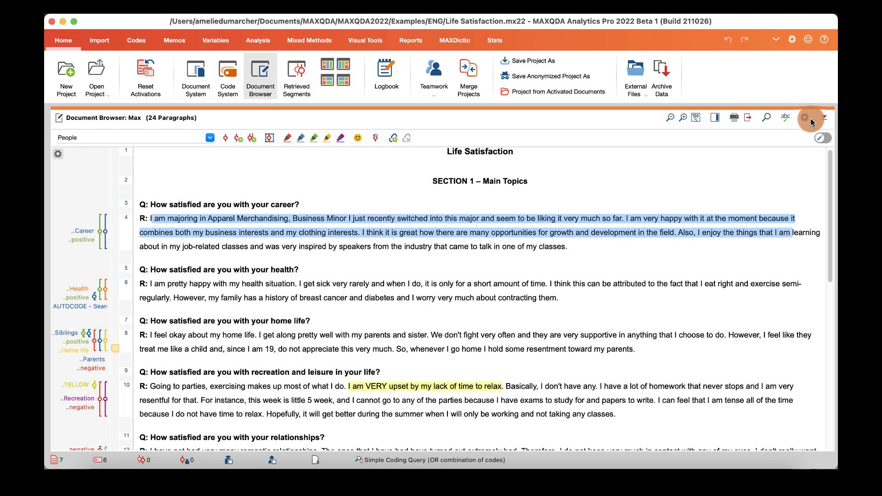
left_click(824, 119)
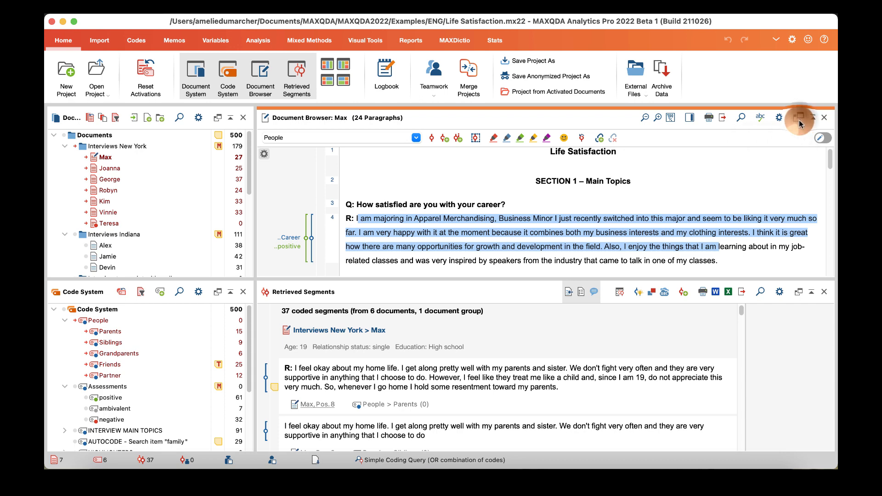
left_click(799, 118)
left_click_drag(343, 192, 299, 174)
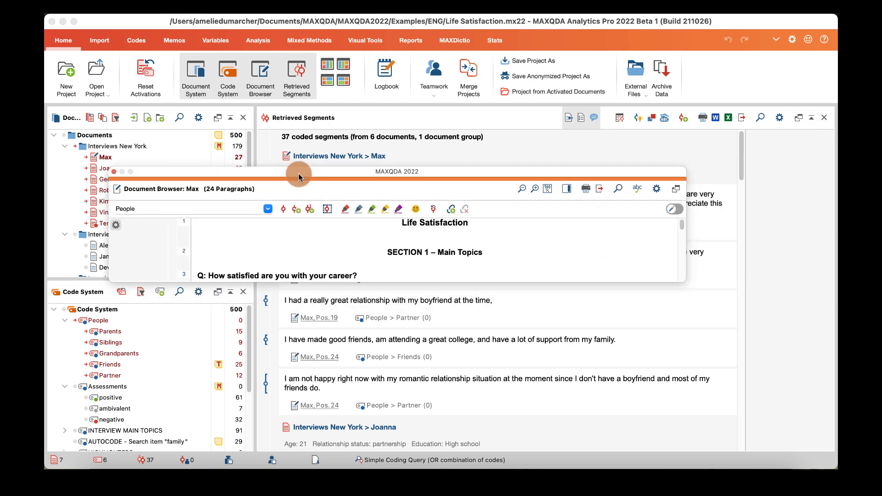
left_click(675, 189)
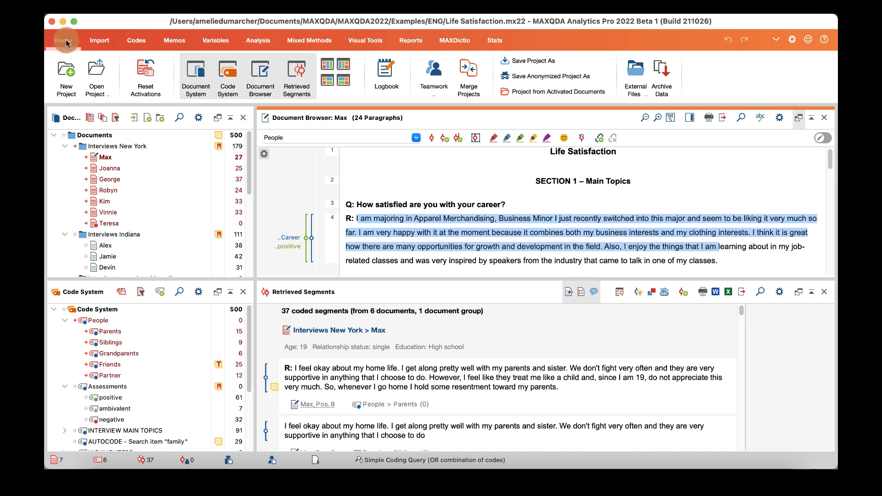
Step: Add two date-stamped entries to the project logbook, "test" and above it "test2", and close the logbook
left_click(387, 84)
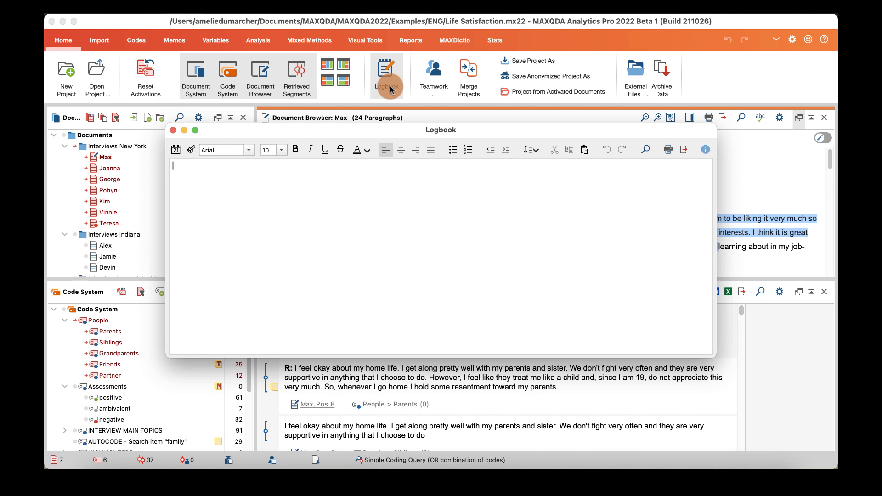
left_click(174, 152)
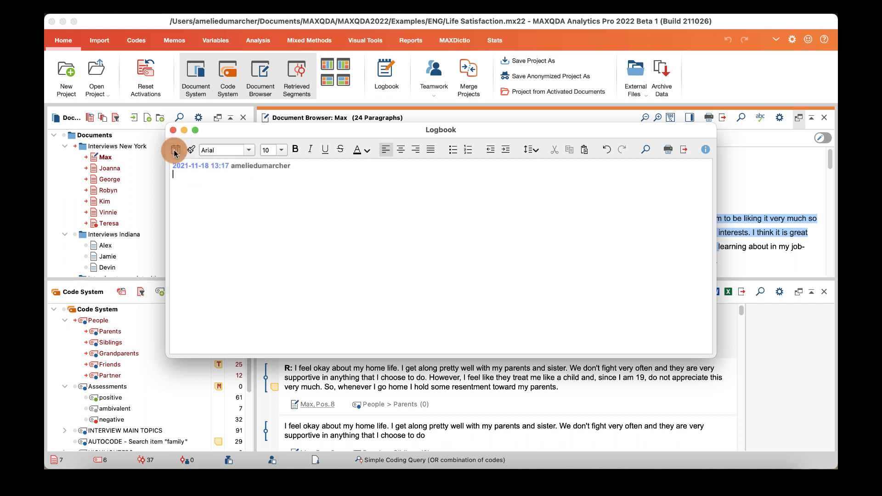
type("test")
key("Return")
left_click(175, 152)
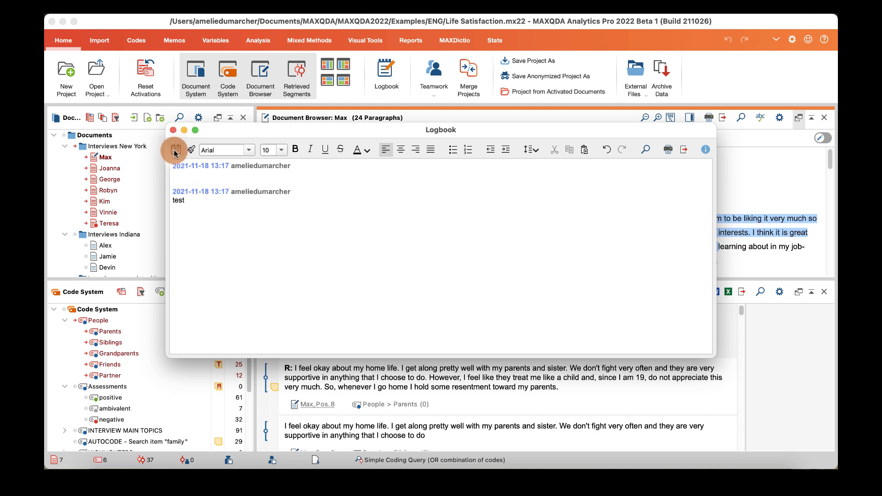
type("test2")
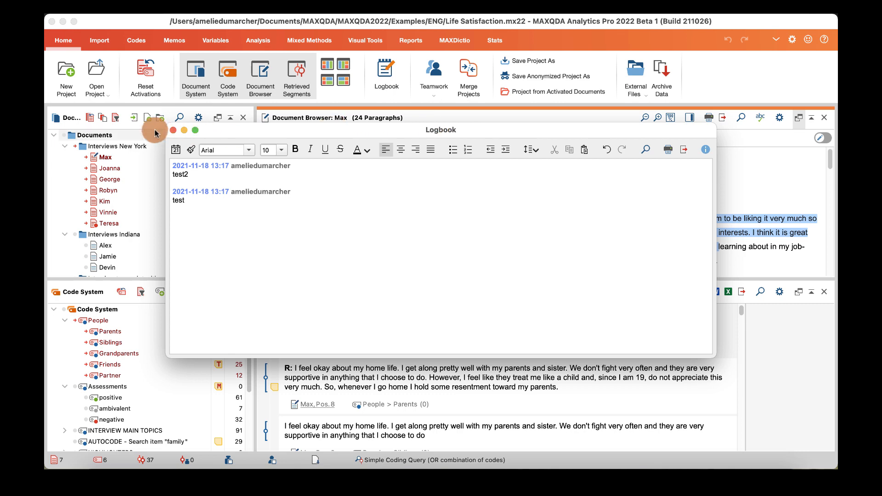
left_click(173, 130)
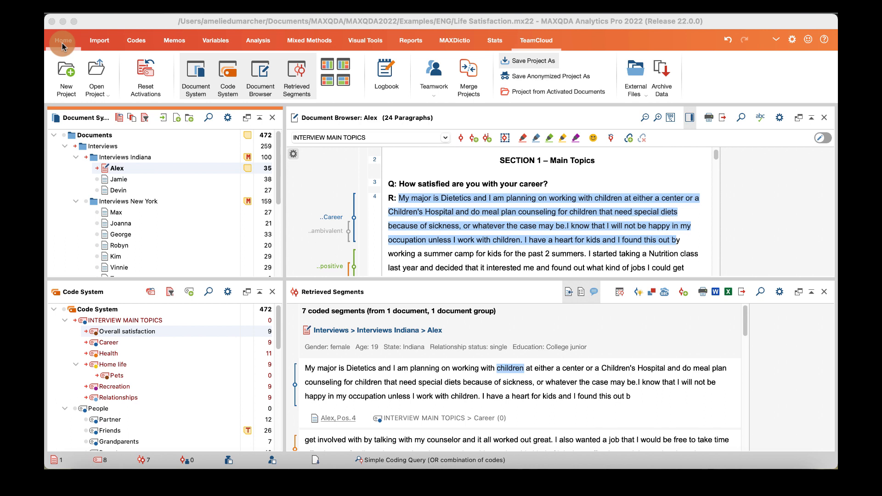
left_click(105, 93)
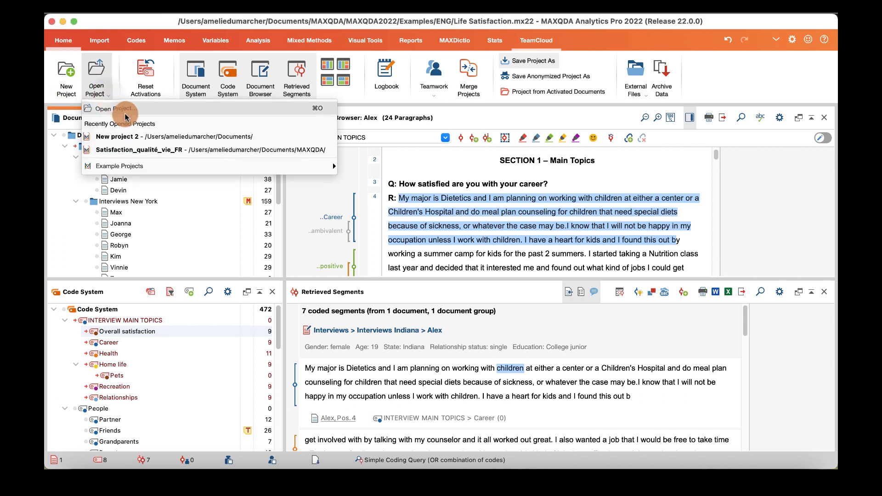
mouse_move(139, 173)
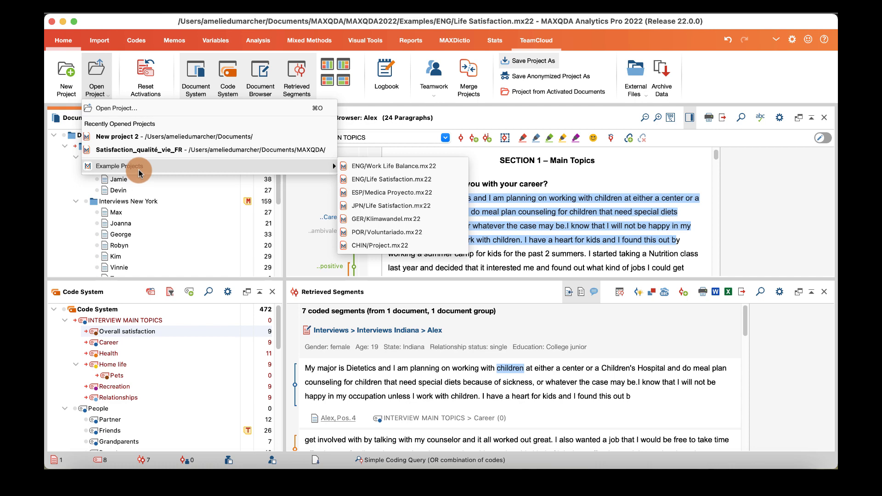
left_click(69, 80)
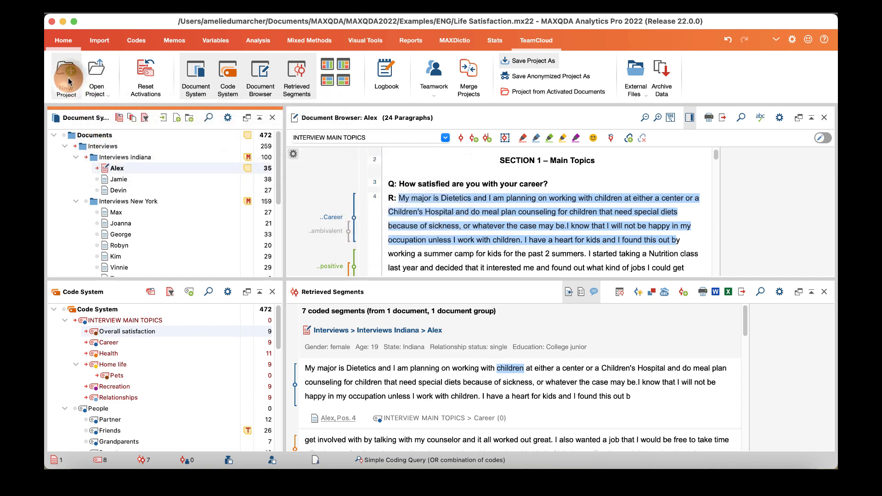
Step: Create a new project named "New project example" in the Downloads folder
left_click(67, 81)
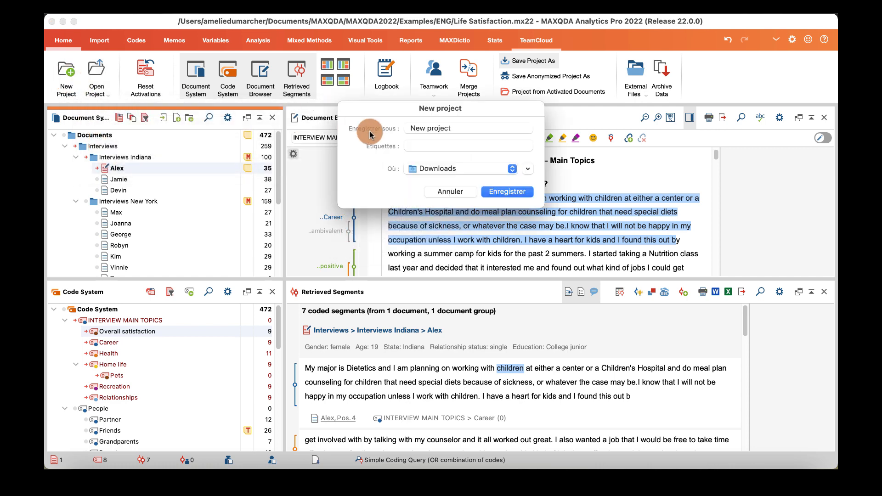
left_click(467, 128)
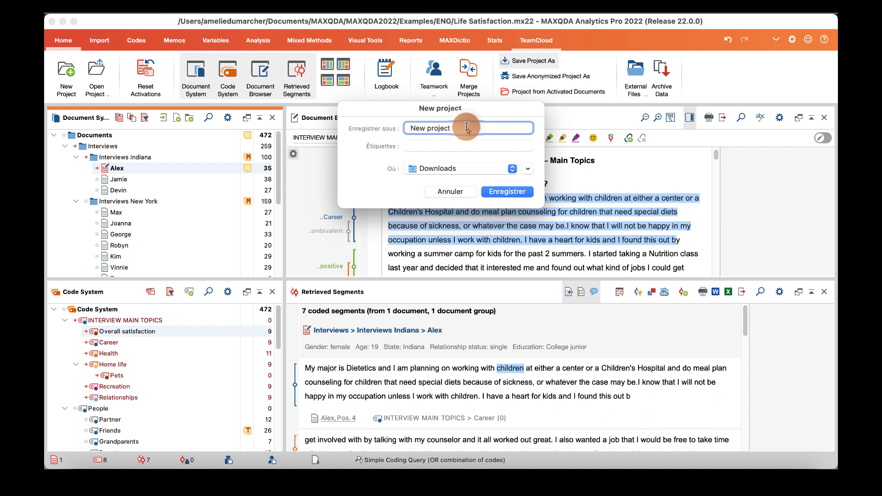
type("example")
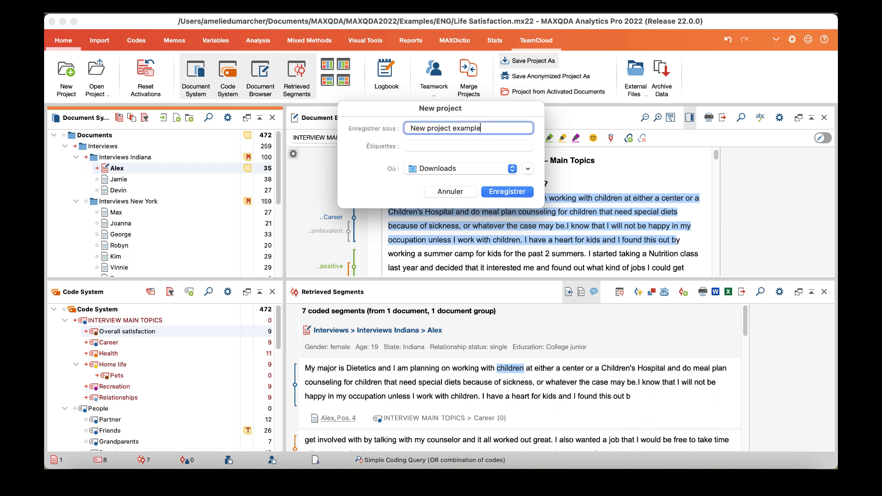
left_click(520, 191)
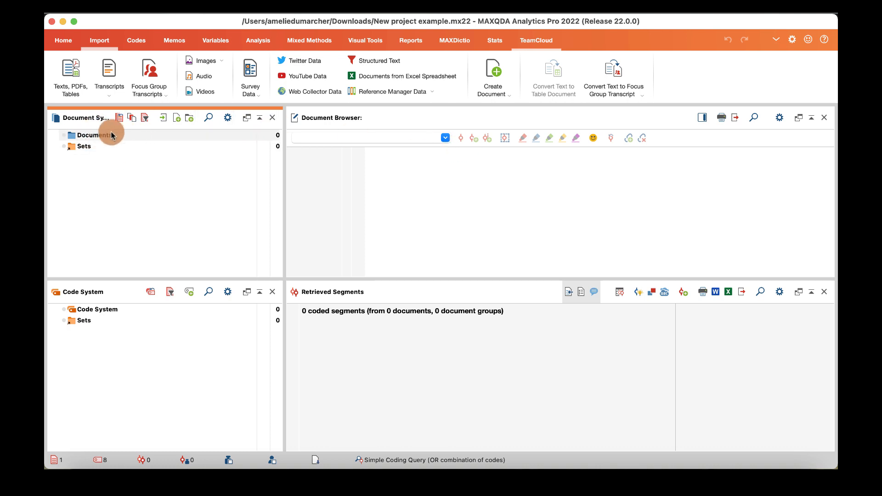
Step: Import all the .docx interviews from the Entrevues NY folder, inside the MAXQDA documents folder in Downloads, into the Document System
left_click(163, 119)
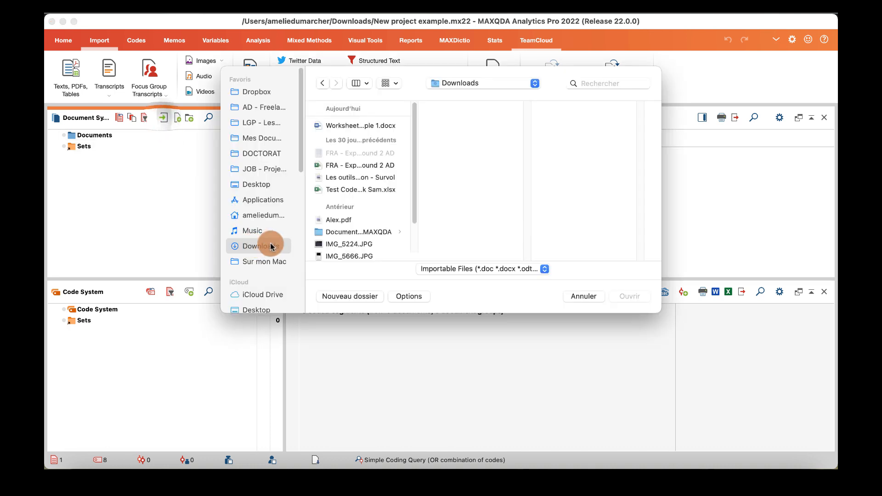
left_click(363, 232)
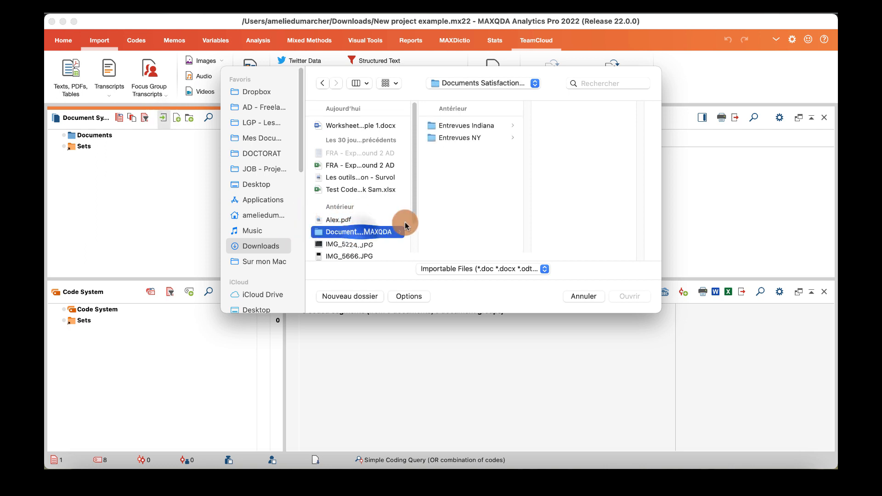
left_click(464, 138)
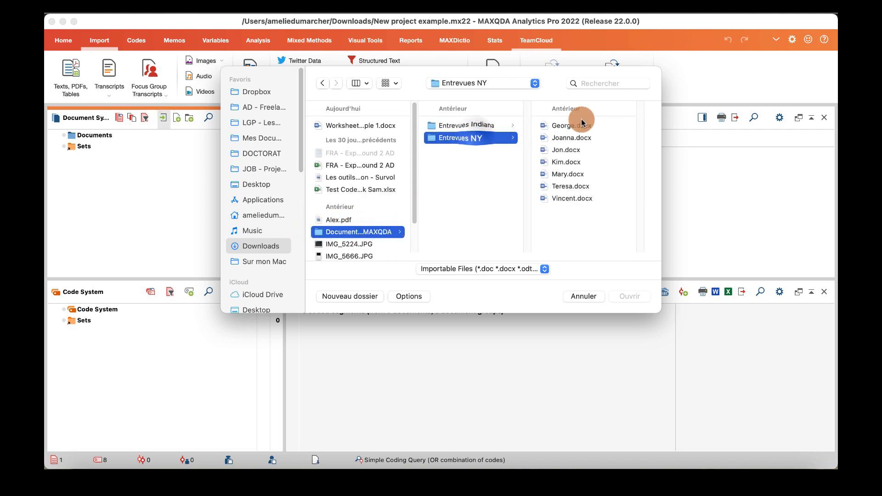
left_click(578, 127)
left_click(464, 198, "shift")
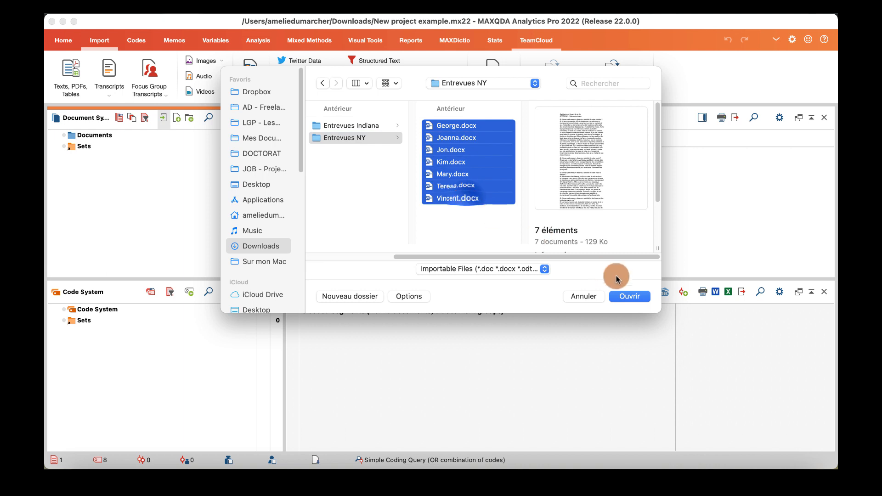
left_click(630, 296)
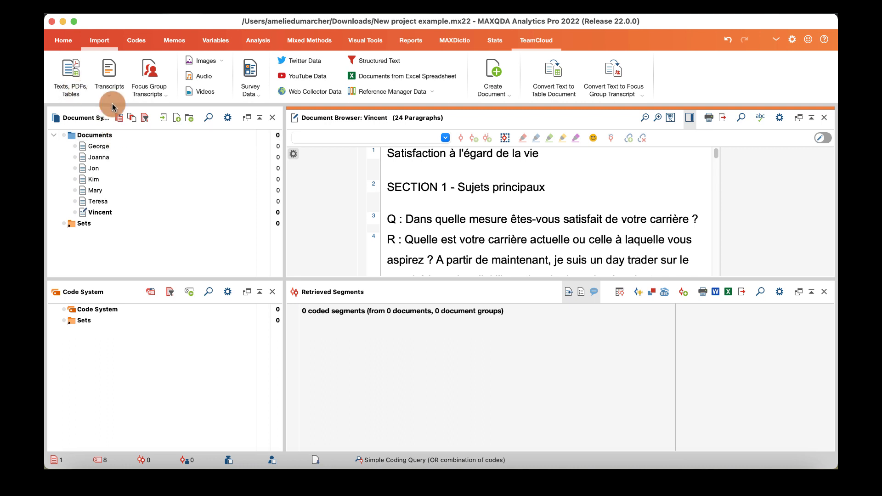
Step: Create a document group named "Interviews Indiana" in the Document System
left_click(188, 118)
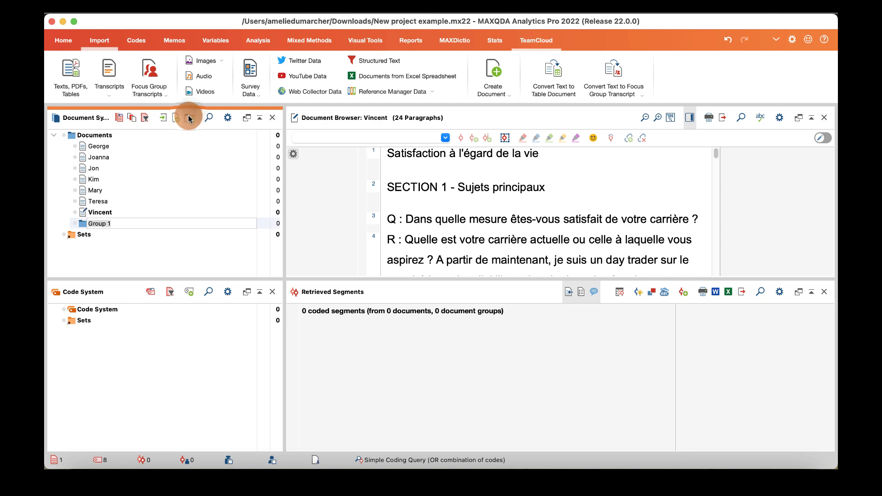
type("E")
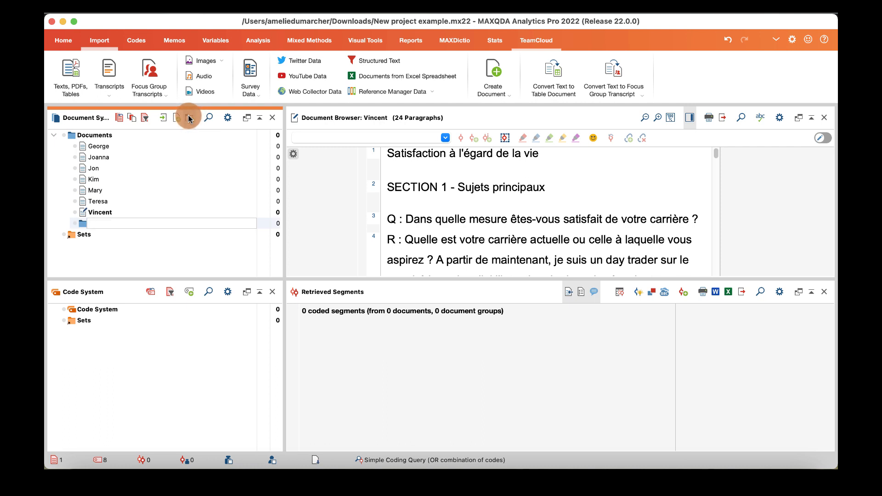
type("nterviews Indiana")
key("Return")
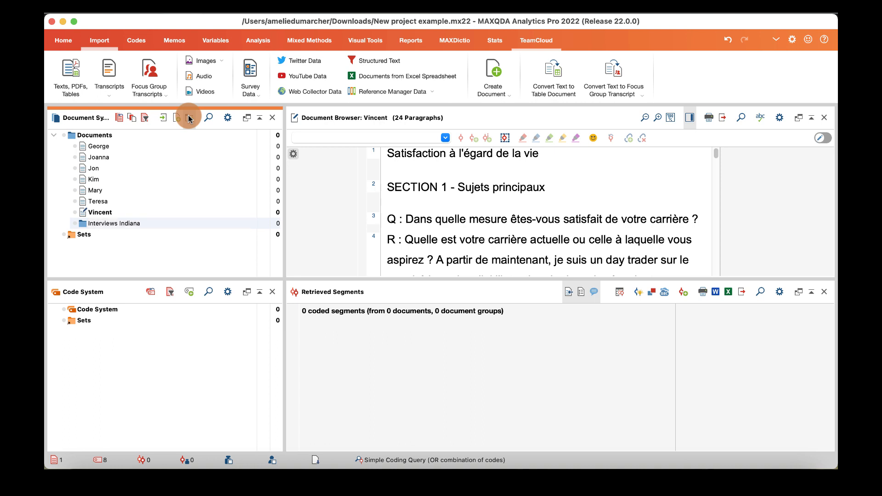
Step: Import all the .docx interviews from the Entrevues Indiana folder into the Interviews Indiana document group
right_click(120, 225)
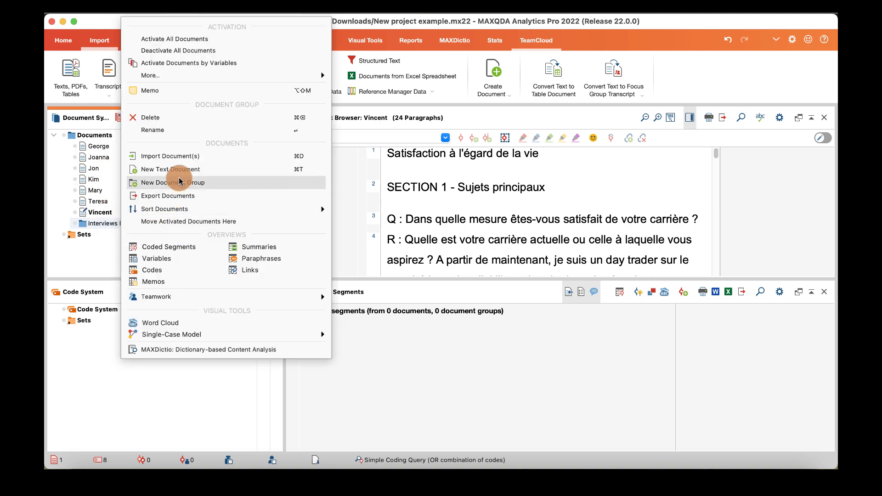
left_click(179, 159)
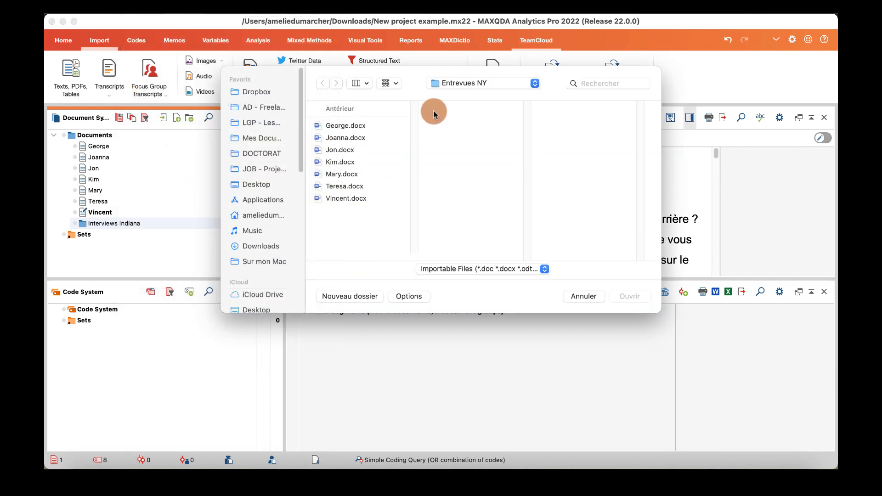
left_click(456, 84)
left_click(474, 97)
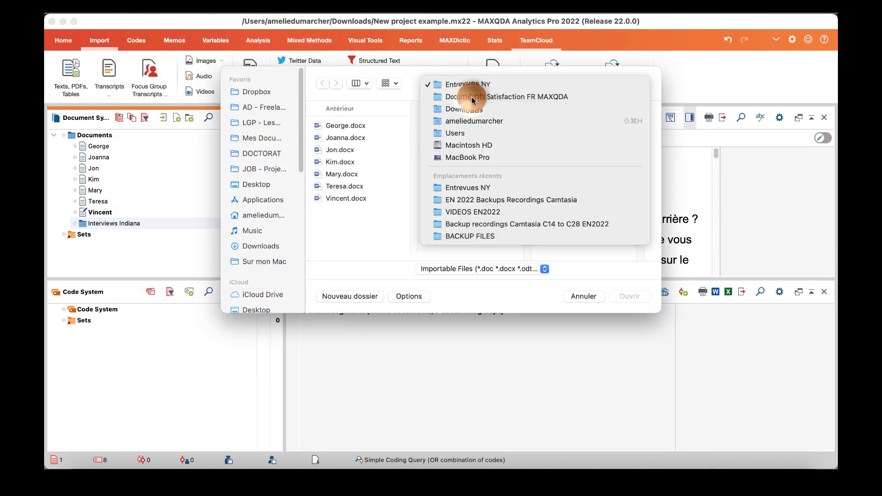
left_click(467, 125)
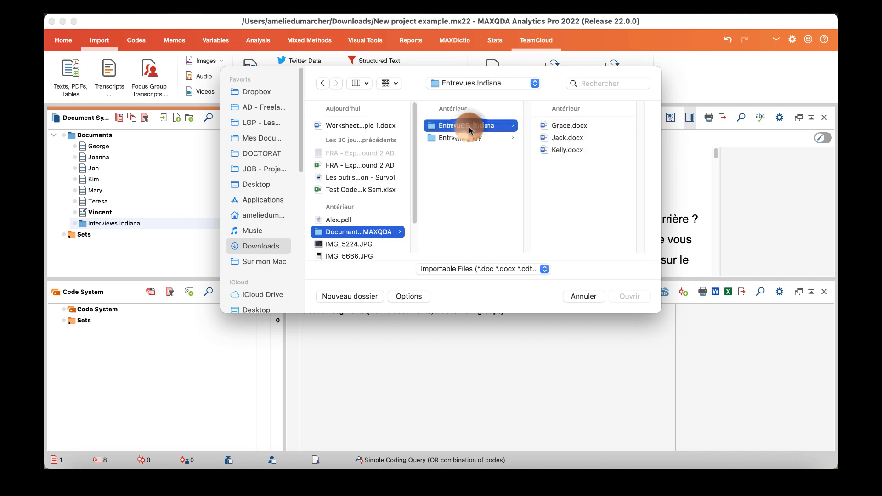
left_click(560, 126)
left_click(461, 153, "shift")
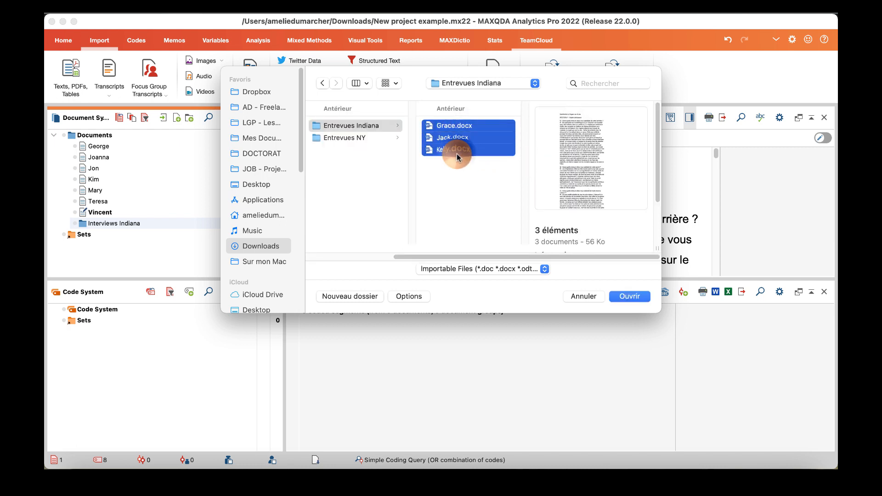
left_click(622, 296)
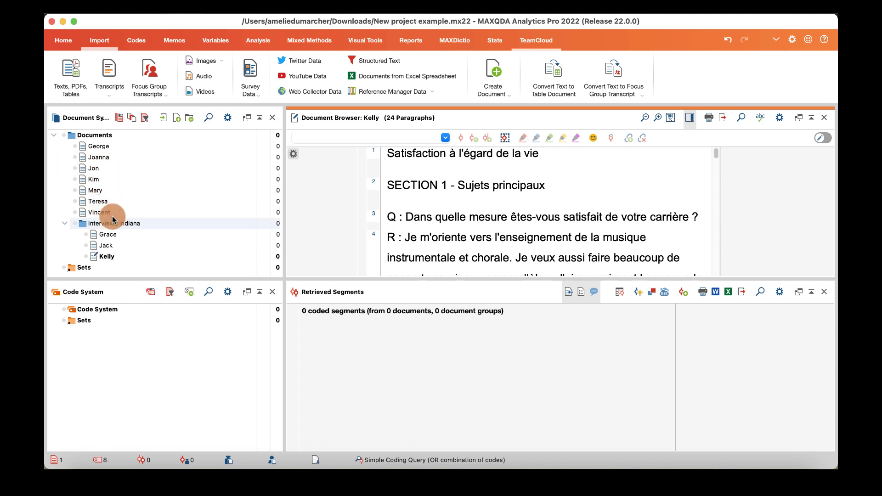
left_click(108, 178)
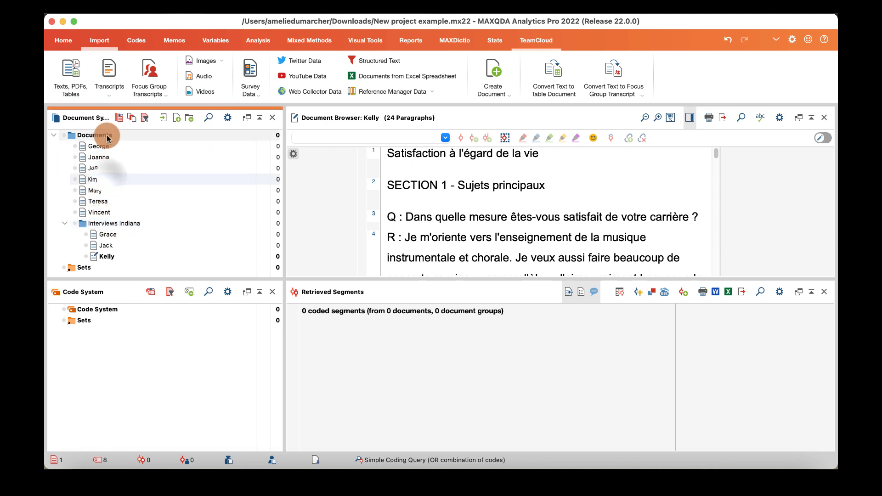
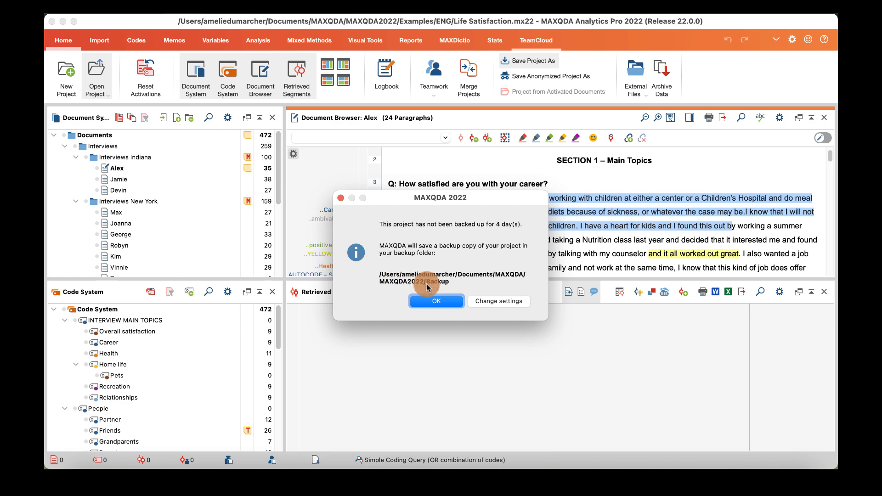
Step: Accept the backup of the Life Satisfaction project and open the Jamie interview from the Interviews Indiana group
left_click(437, 301)
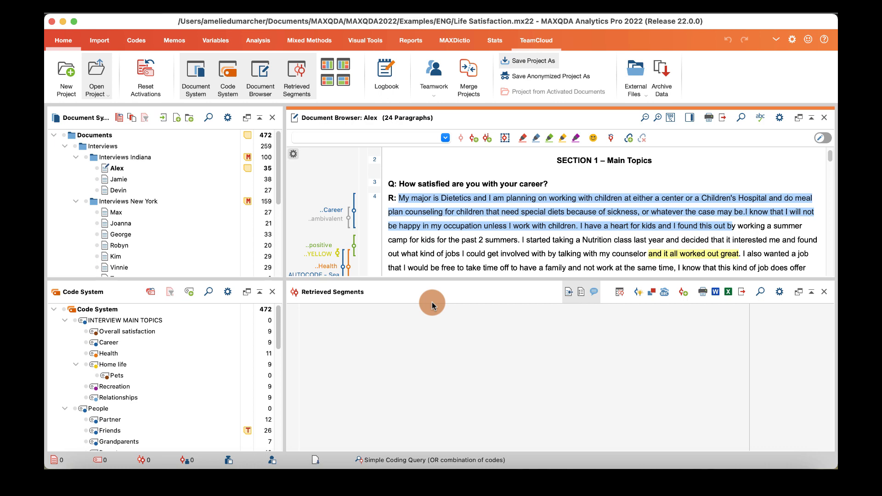
scroll(113, 169, "down", 1)
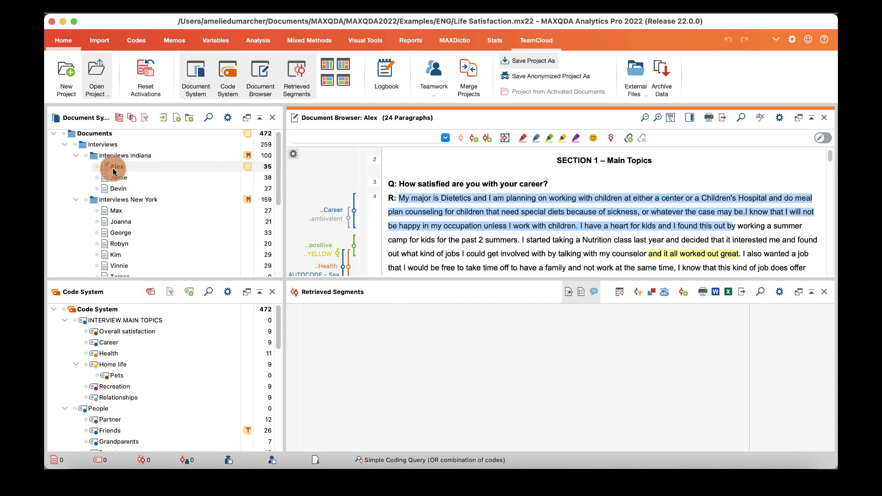
double_click(115, 174)
left_click(455, 175)
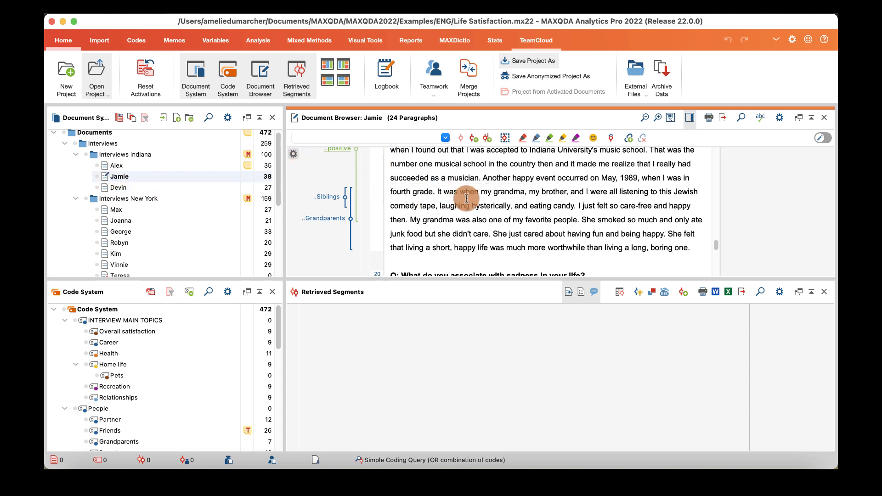
Step: Close the Retrieved Segments window and review the codes and memos beside the first questions of the Jamie interview
left_click(823, 292)
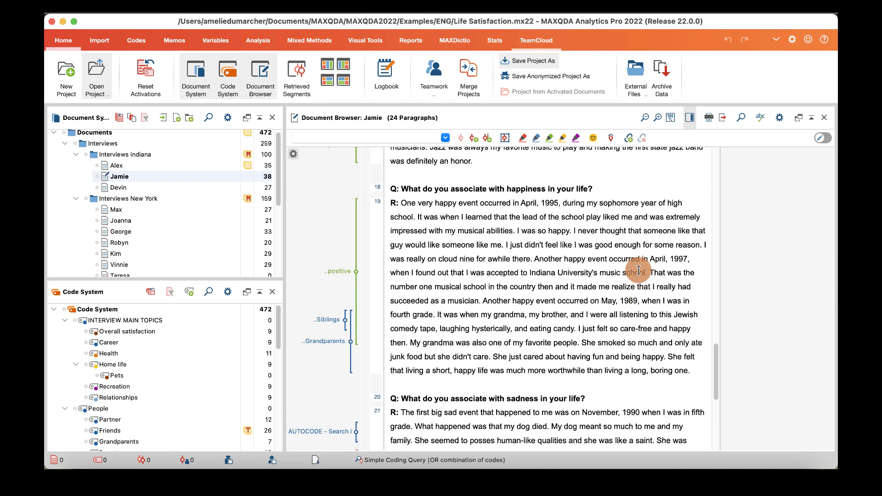
scroll(639, 270, "up", 15)
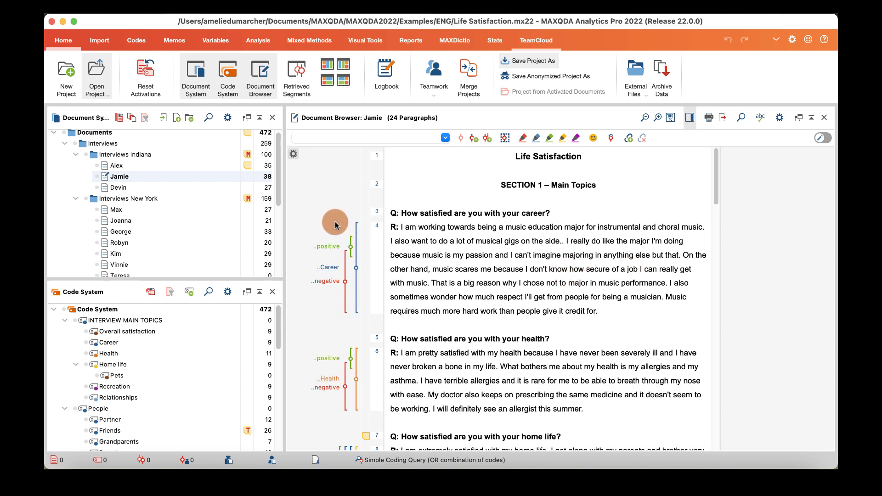
scroll(336, 281, "down", 1)
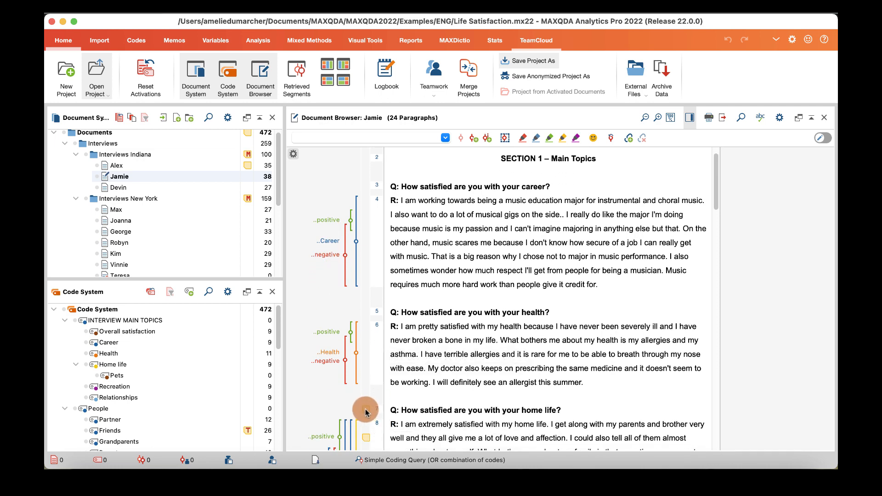
scroll(367, 412, "down", 9)
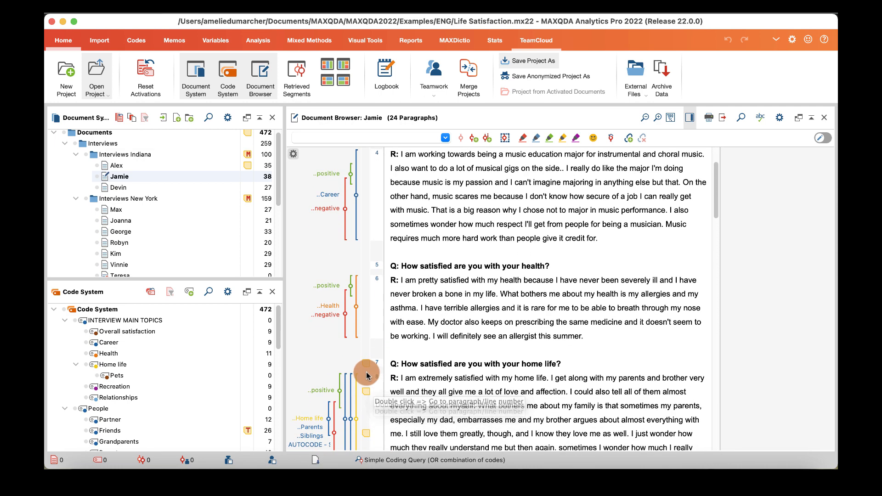
scroll(361, 371, "down", 1)
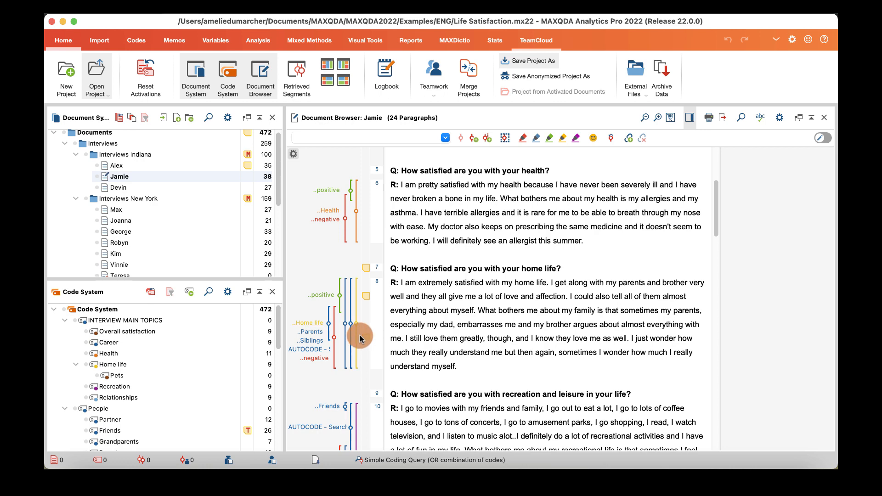
Step: View the memo attached to paragraph 7 and its memo type labels, and close the memo
double_click(366, 267)
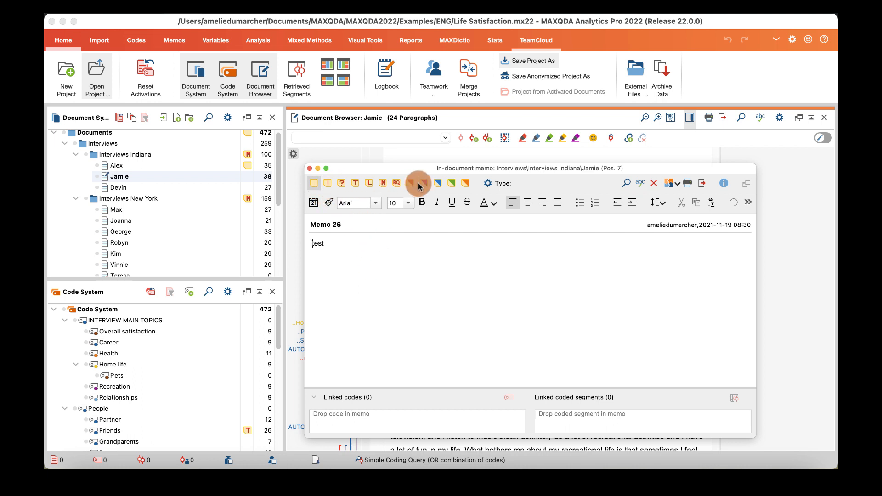
left_click(489, 184)
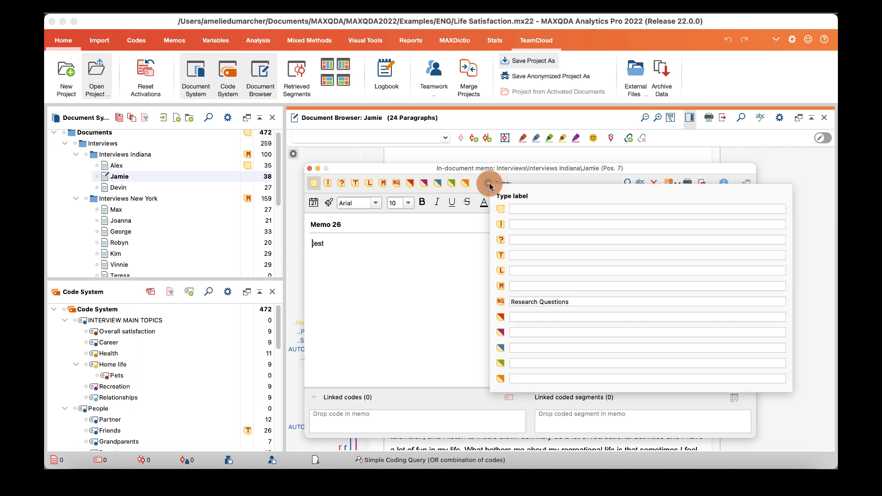
left_click(450, 262)
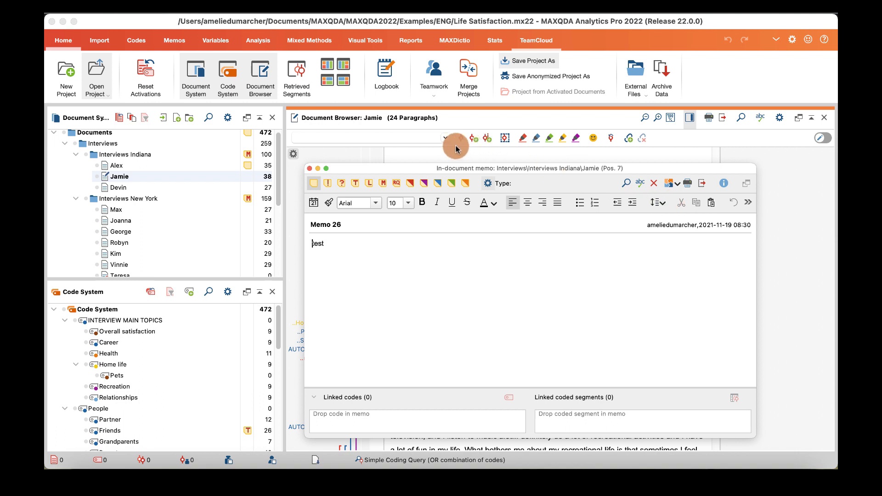
left_click(309, 168)
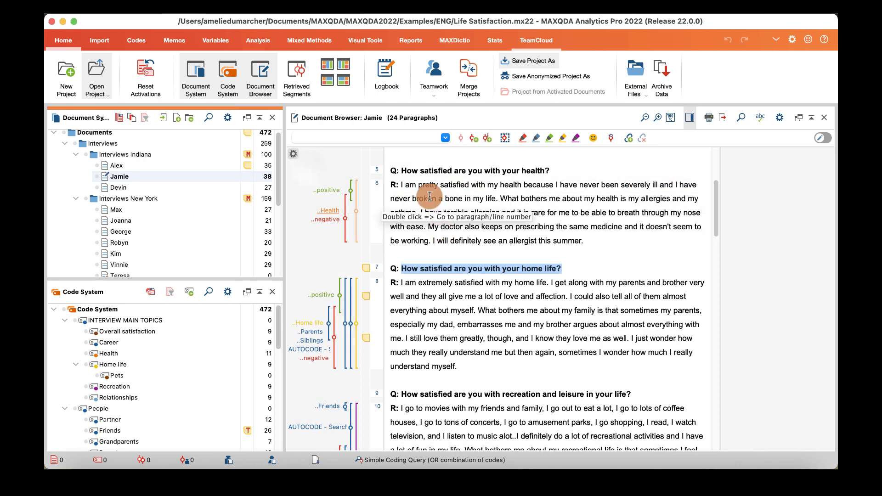
Step: Select the start of the health answer in paragraph 6, up to "asthma.", and check the option for inserting a memo
left_click_drag(398, 185, 422, 211)
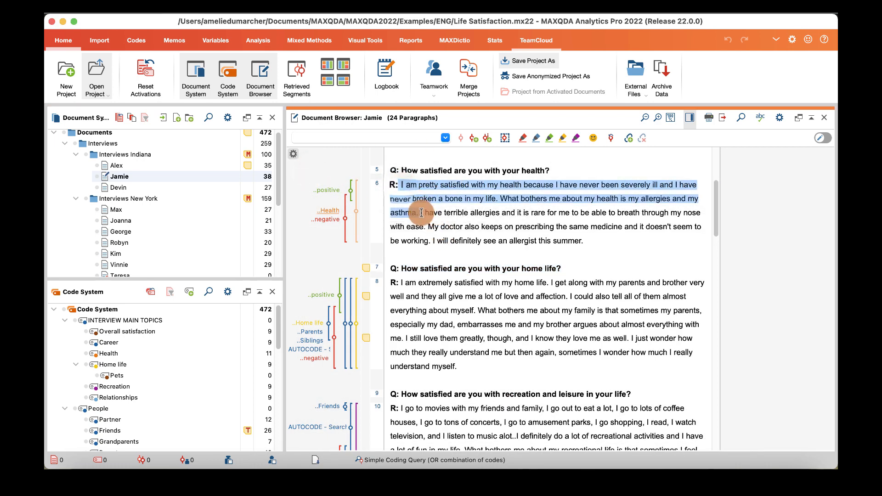
right_click(417, 197)
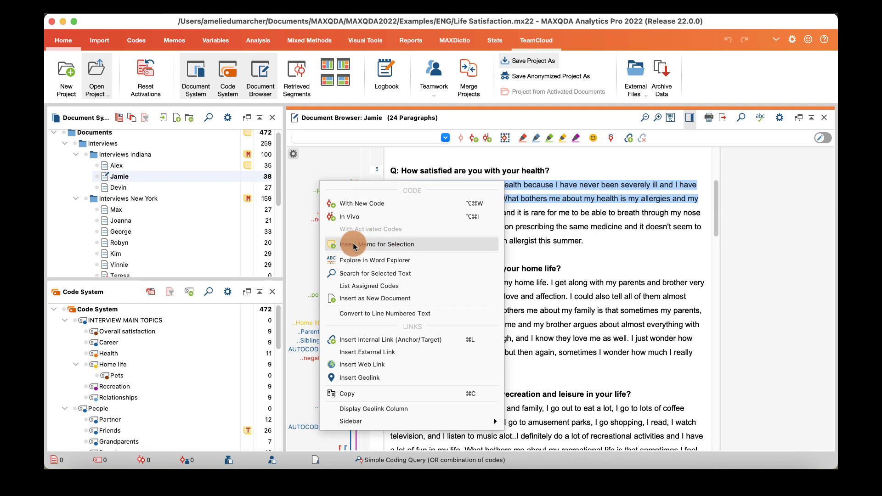
left_click(312, 178)
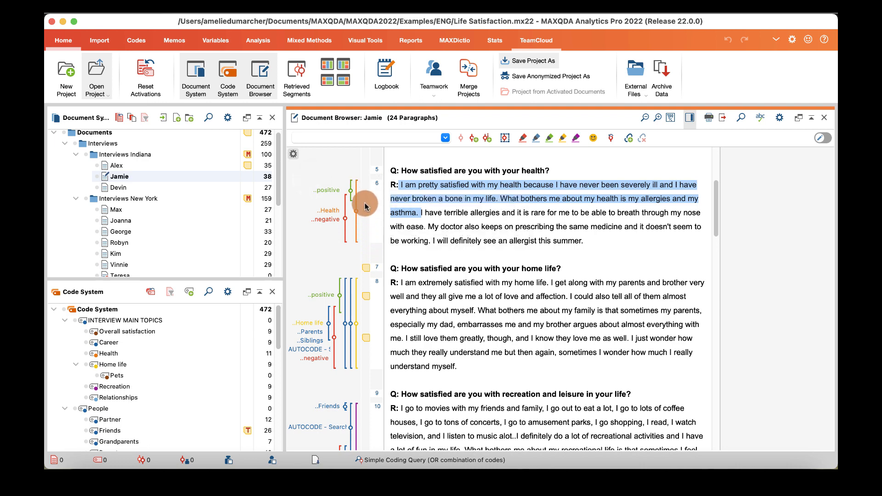
Step: Create an empty in-document memo beside paragraph 6 and delete it
double_click(364, 229)
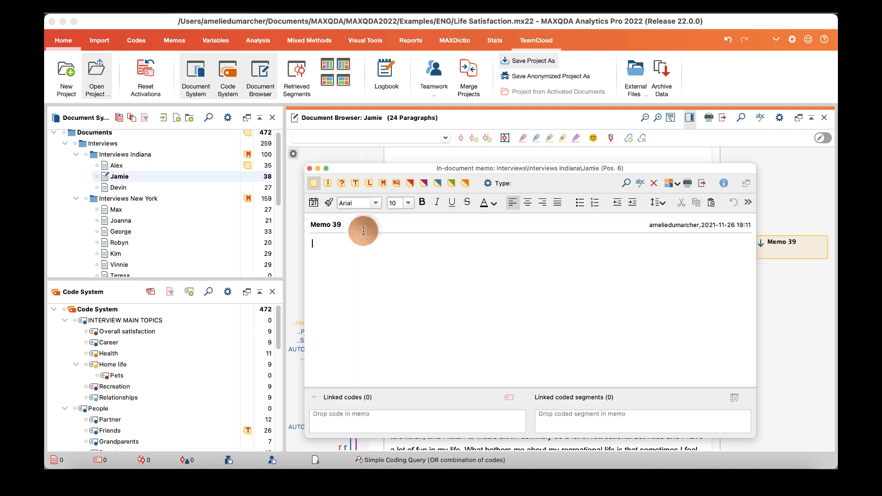
left_click_drag(334, 166, 445, 167)
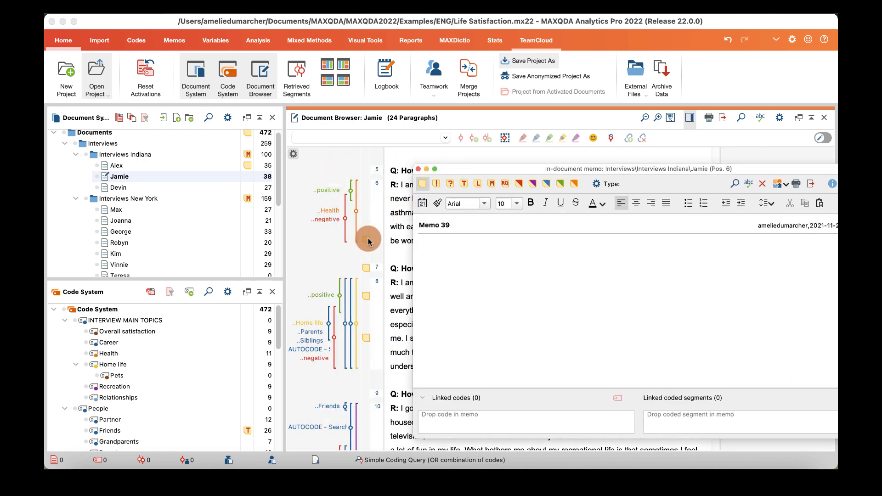
left_click_drag(591, 169, 403, 146)
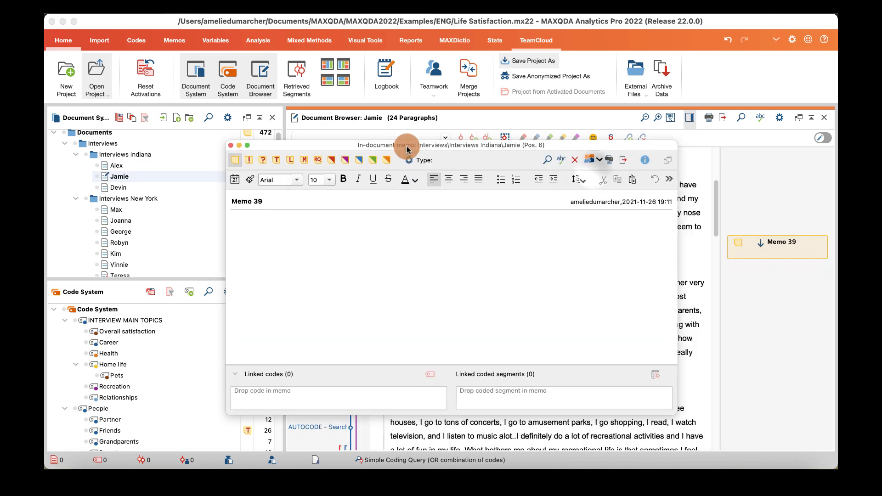
left_click(574, 160)
left_click(441, 280)
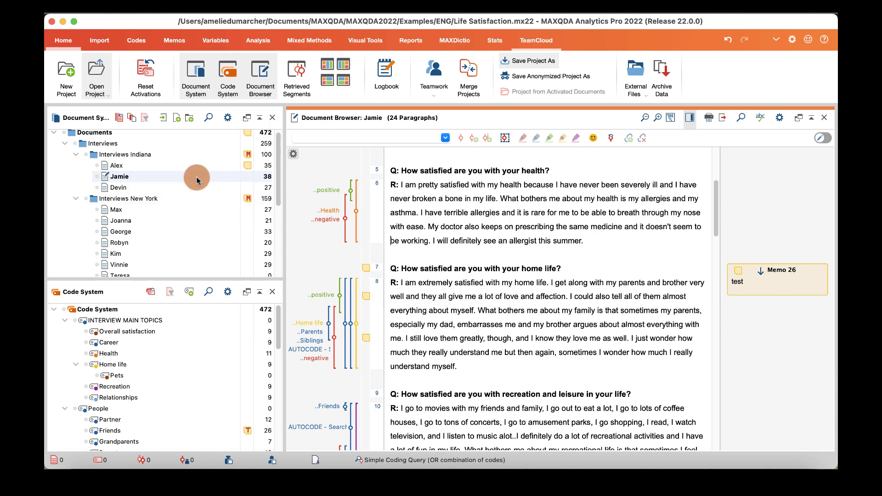
Step: Jump to the home life passage linked to the "test" memo and toggle the memo sidebar off and on
mouse_move(197, 180)
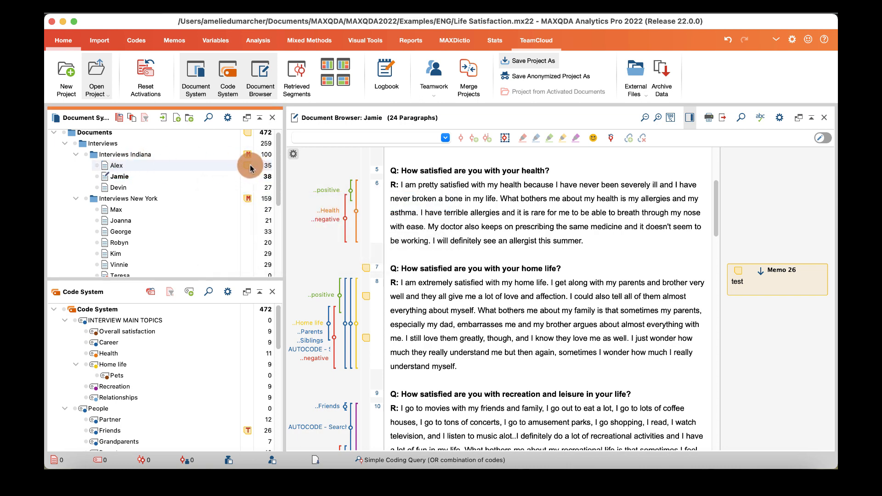
mouse_move(248, 168)
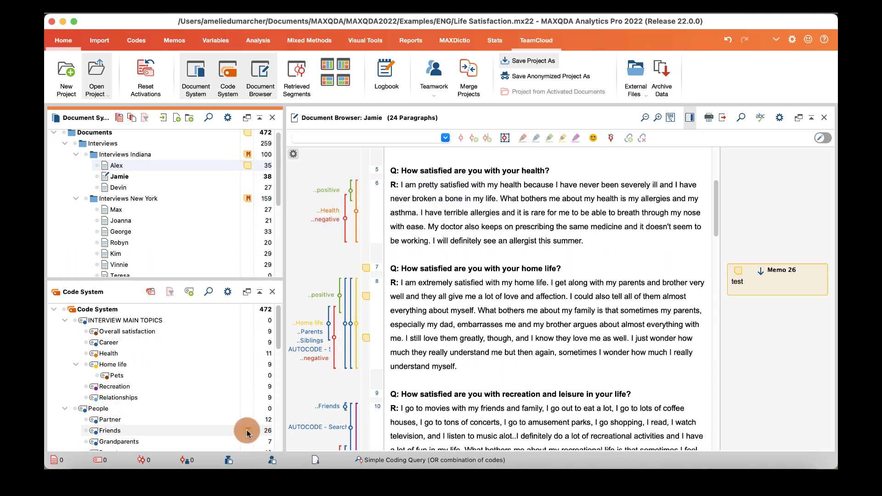
mouse_move(248, 433)
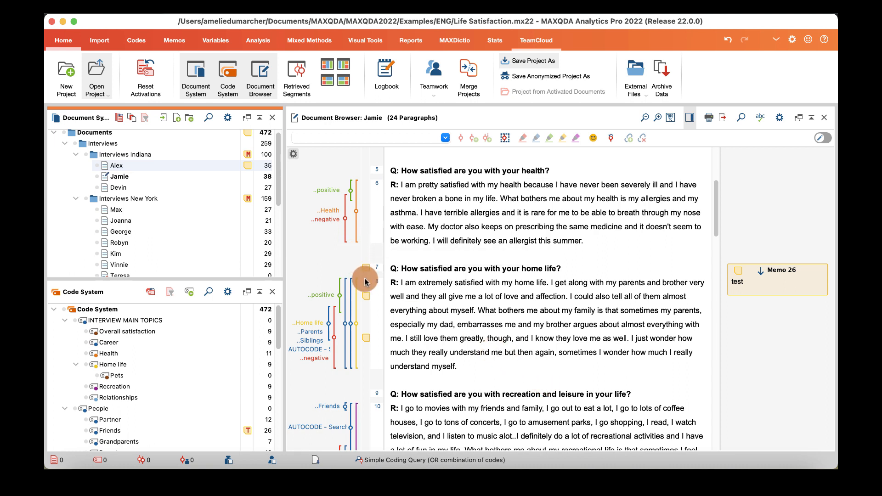
left_click(743, 278)
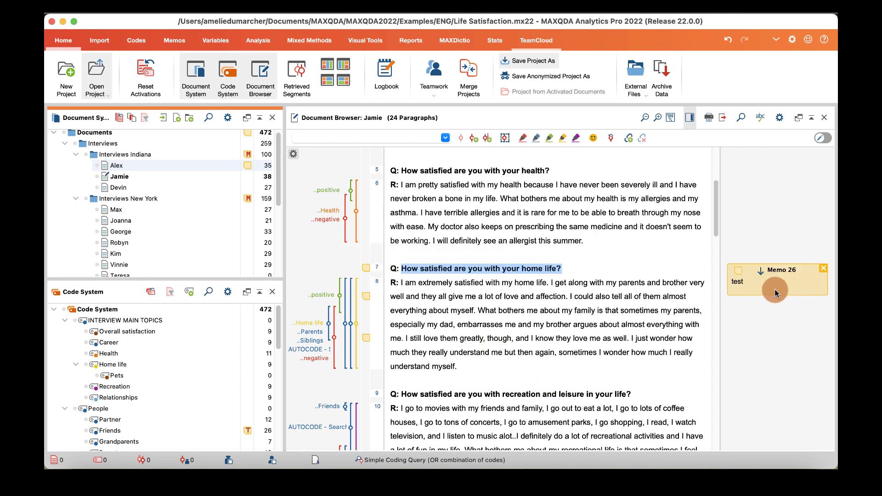
left_click(689, 117)
left_click(689, 117)
left_click(690, 118)
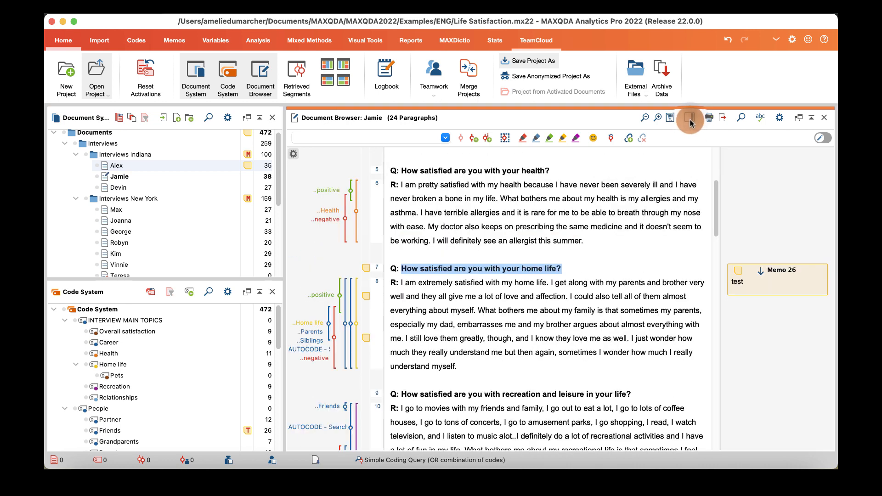
Step: Step forward through the following memos of the Jamie interview from the memo sidebar
left_click(760, 273)
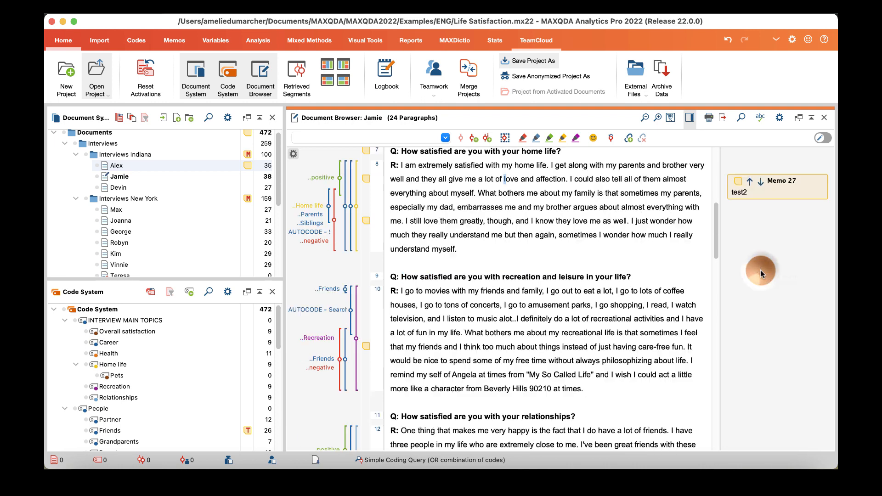
left_click(760, 184)
left_click(760, 183)
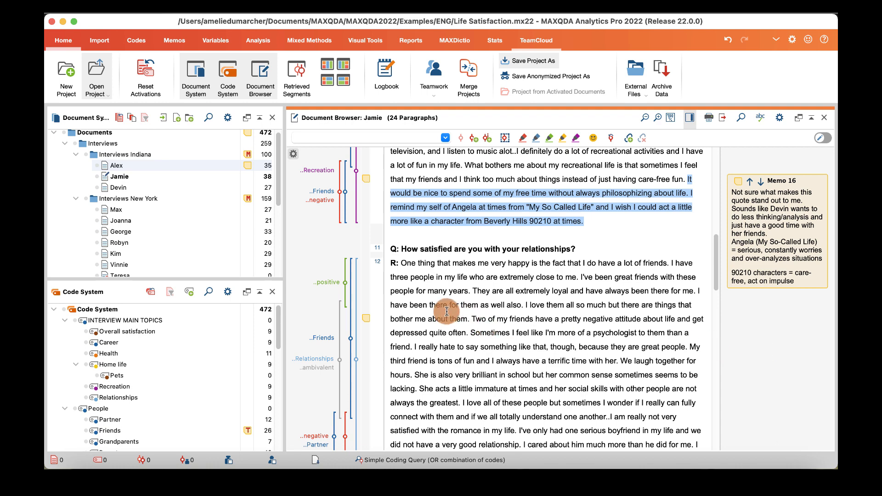
Step: Open the memo overview for the Alex document, close it, and show the project's memo functions
right_click(116, 166)
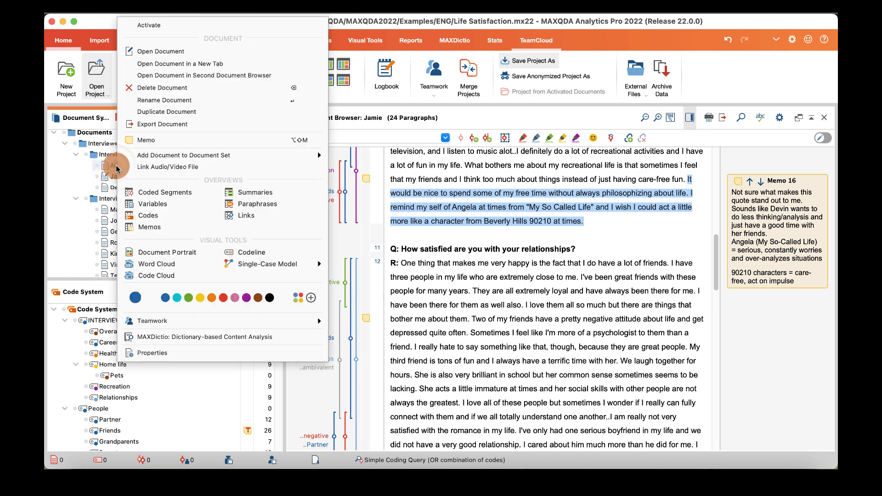
left_click(152, 227)
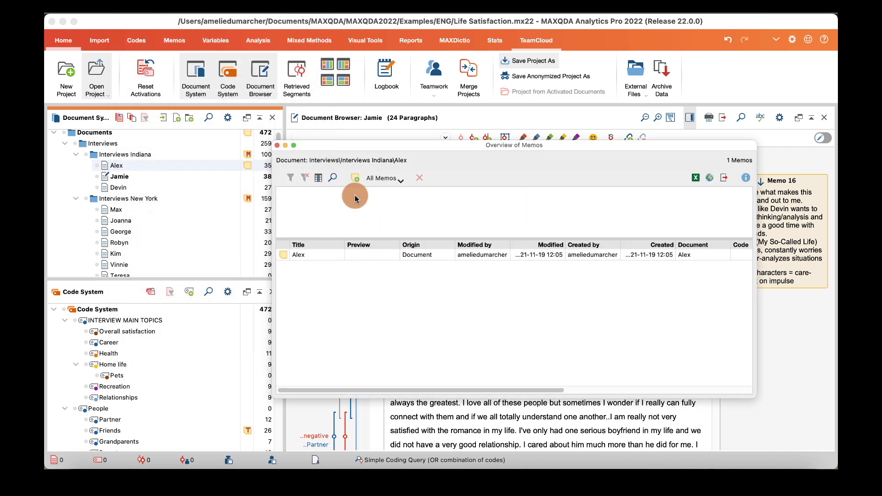
left_click(277, 145)
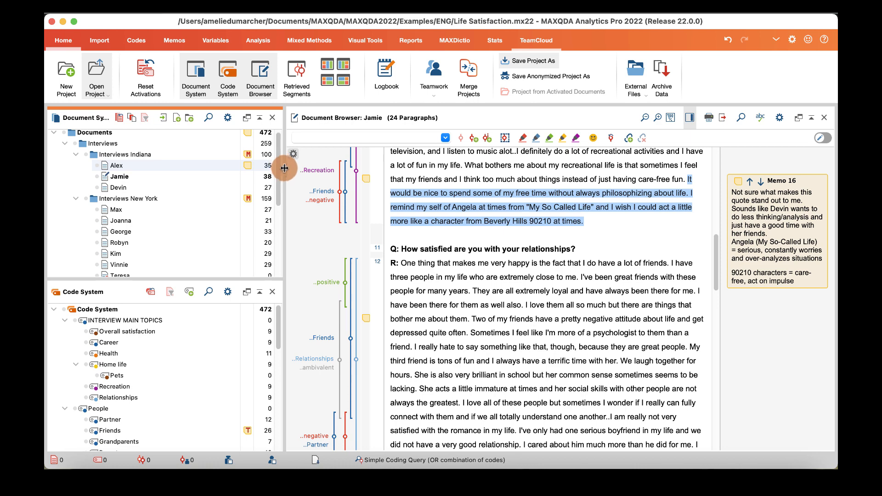
left_click(177, 41)
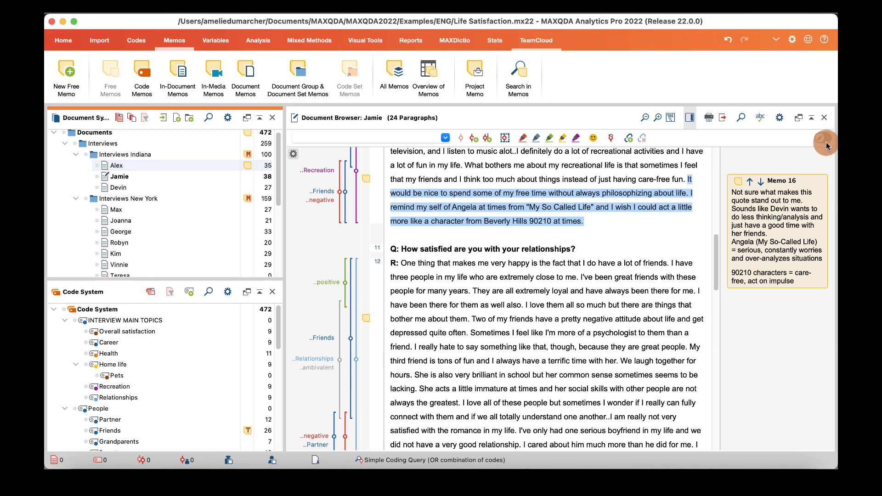
Step: Turn edit mode on and off for the Jamie interview, and select the passage linked to Memo 16
left_click(821, 139)
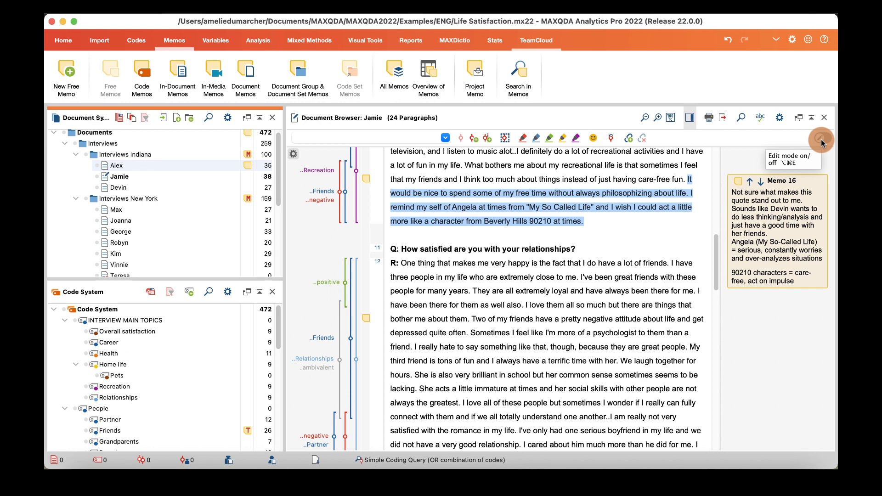
left_click(821, 139)
left_click(593, 238)
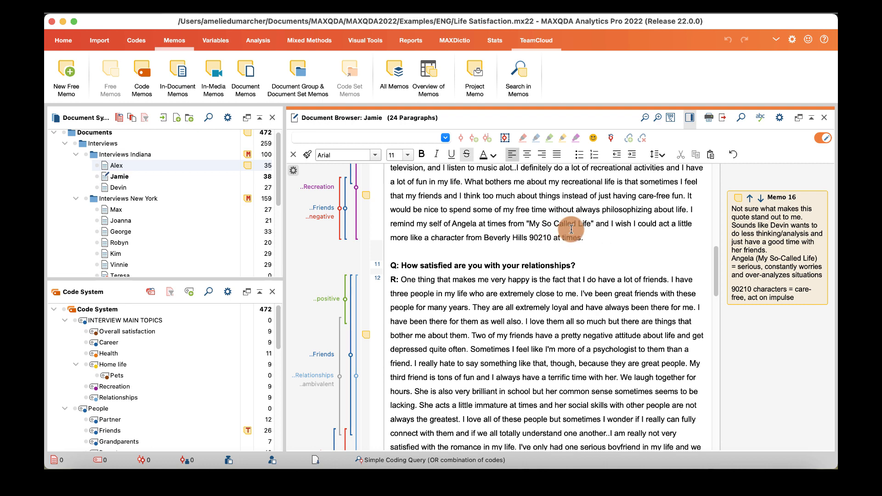
left_click(819, 138)
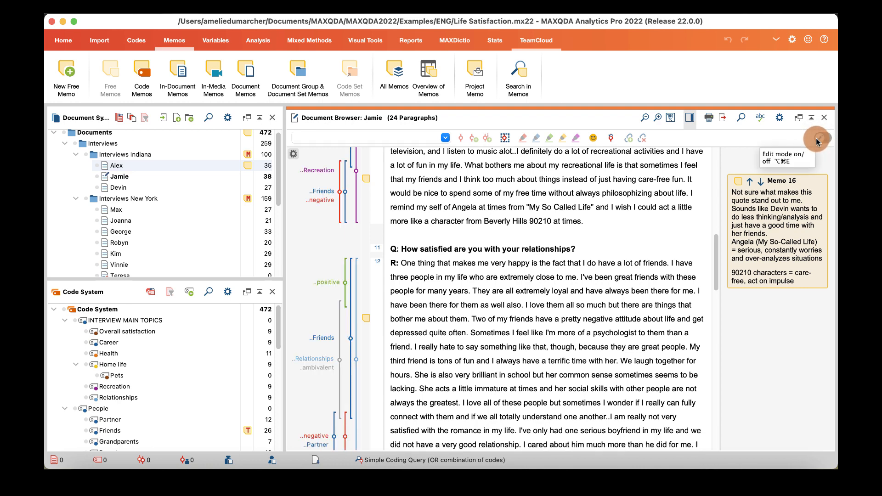
left_click(772, 221)
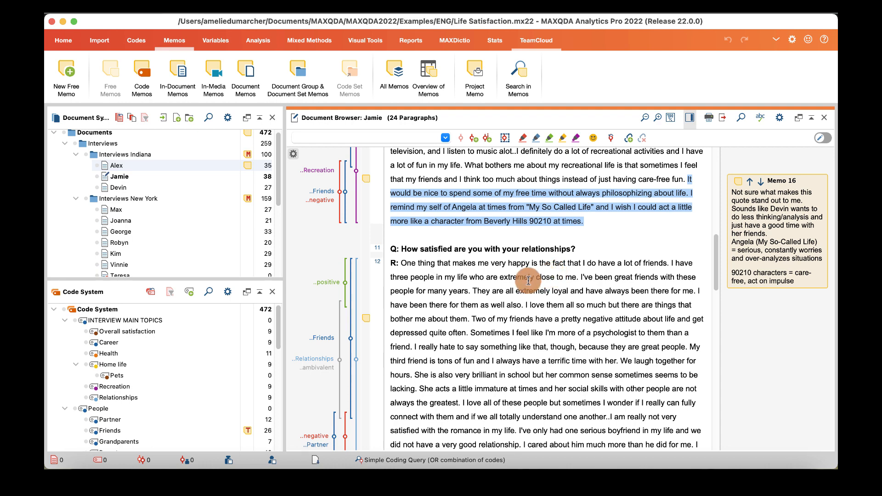
Step: Select paragraph 10 and paragraph 9 by their paragraph numbers, and check the option for converting to line-numbered text
scroll(371, 248, "up", 2)
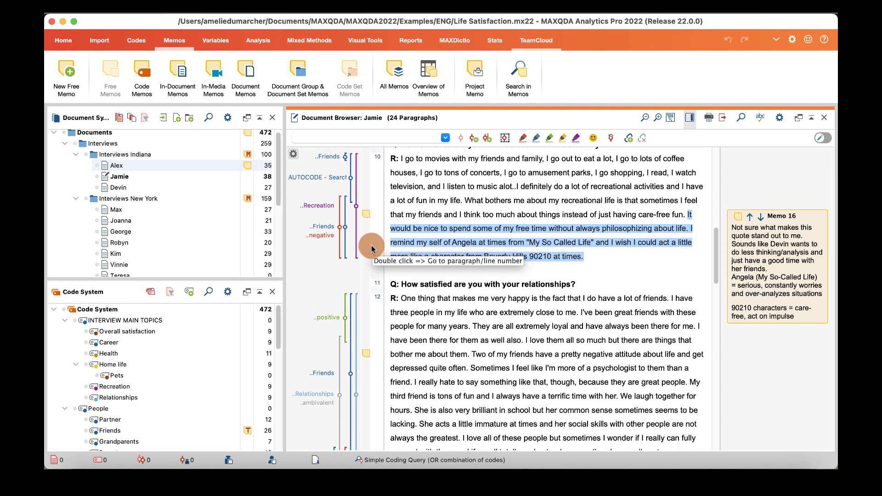
scroll(371, 249, "up", 3)
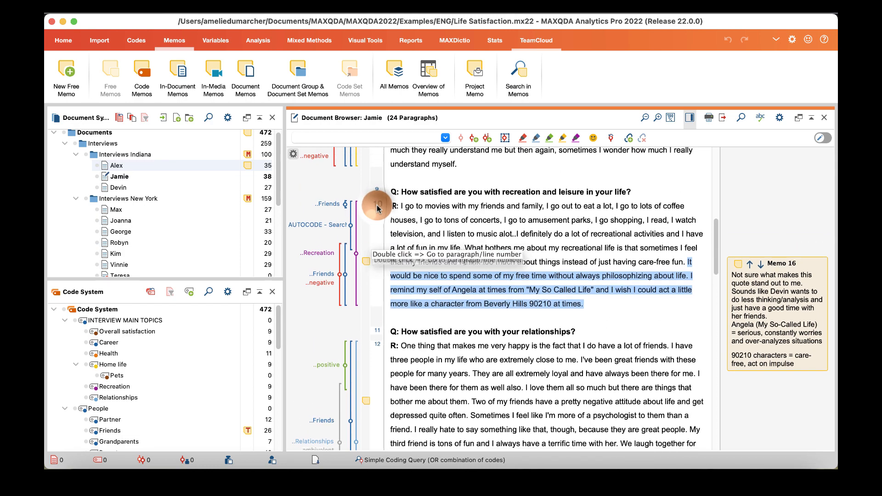
scroll(377, 208, "up", 1)
left_click(377, 243)
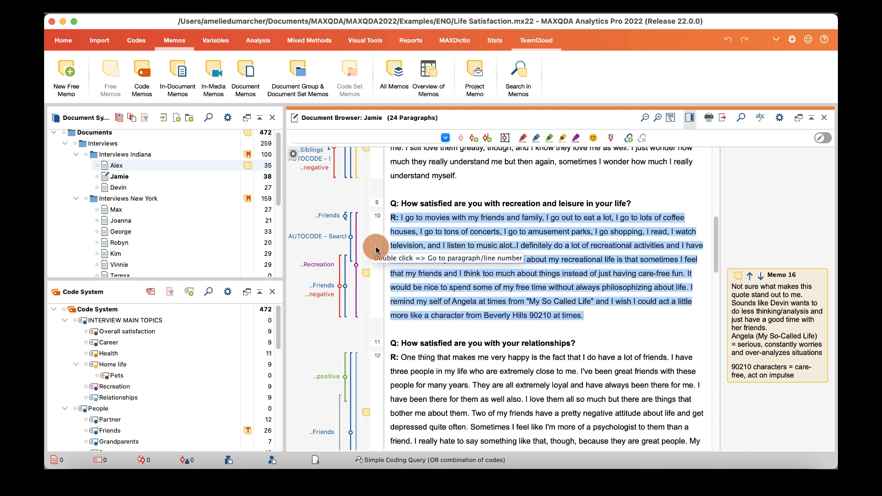
right_click(379, 204)
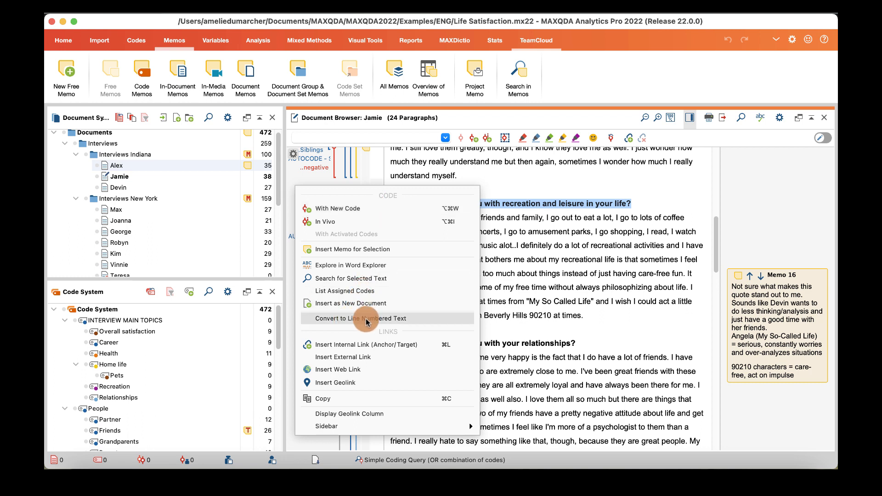
left_click(427, 318)
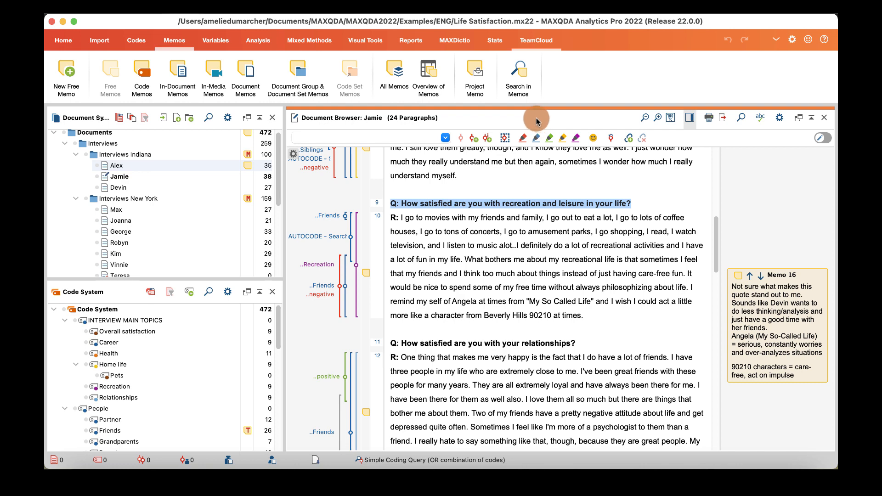
Step: Highlight paragraph 10 in green from "What bothers me about my recreational life" to "I think too m", and locate the GREEN code in the code system
left_click_drag(465, 259, 500, 273)
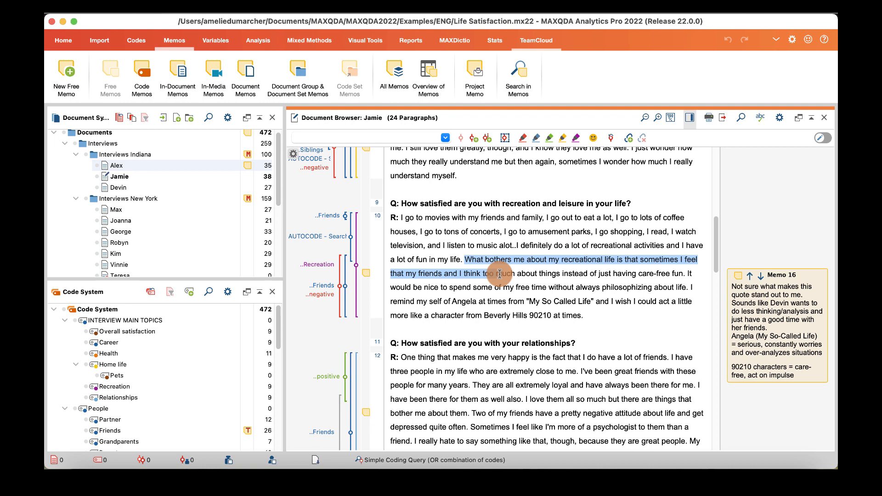
left_click(549, 140)
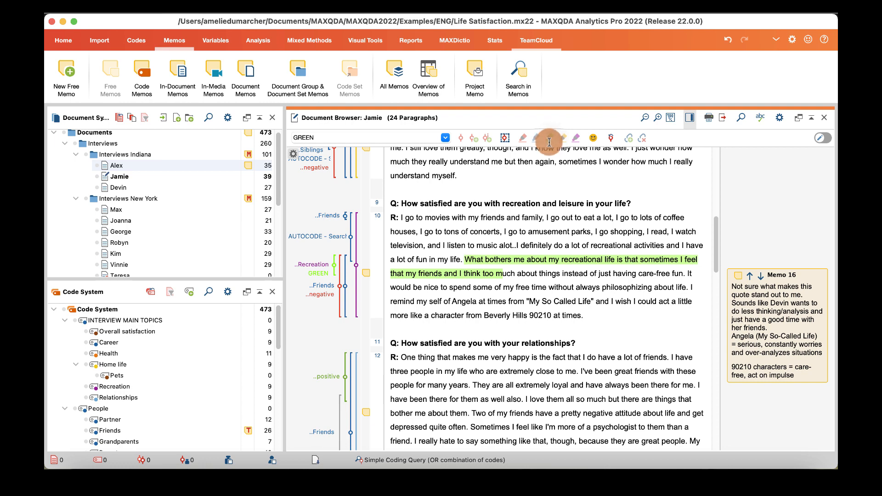
scroll(193, 348, "down", 5)
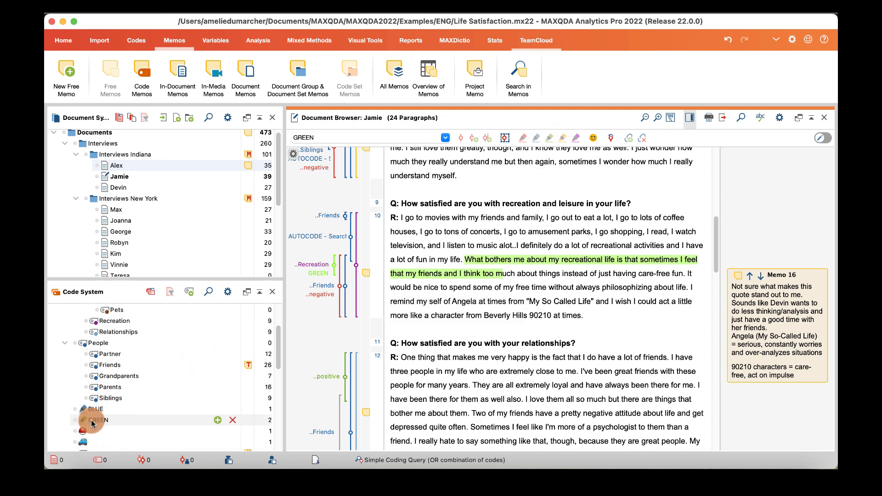
left_click_drag(92, 423, 527, 268)
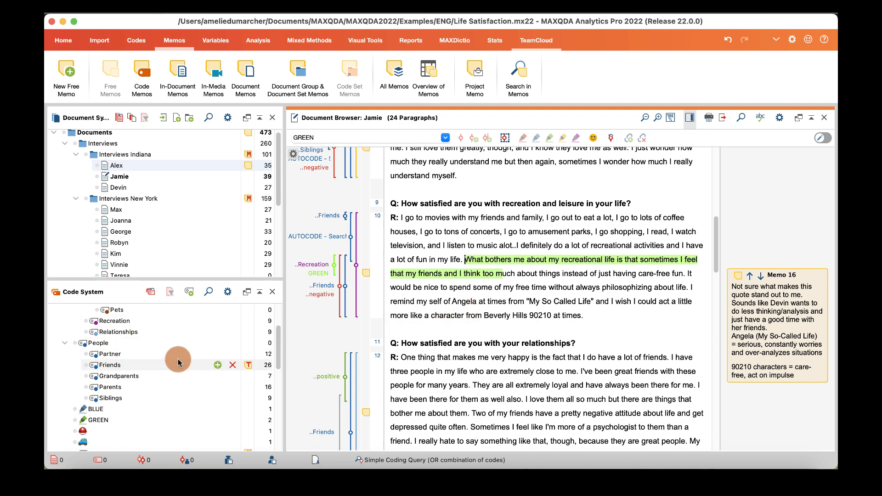
mouse_move(172, 362)
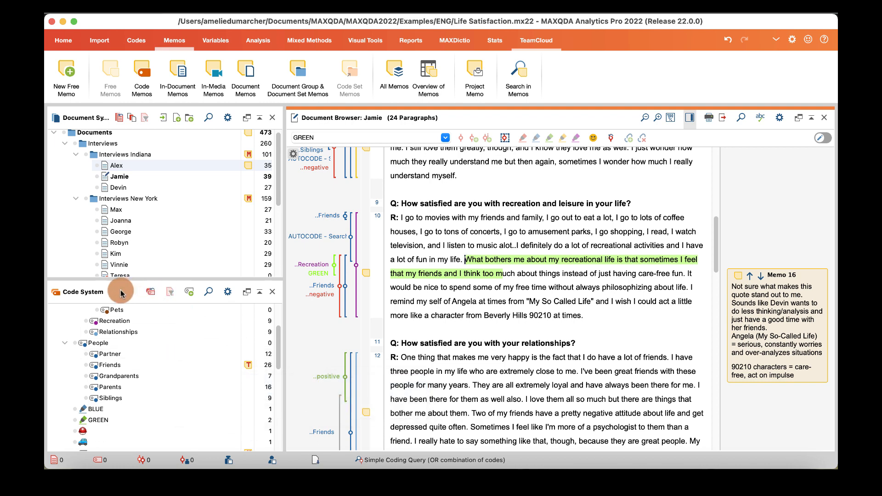
Step: Create a purple code named "Test" under the People code
mouse_move(102, 343)
left_mouse_down()
mouse_move(150, 374)
mouse_move(101, 347)
left_mouse_up()
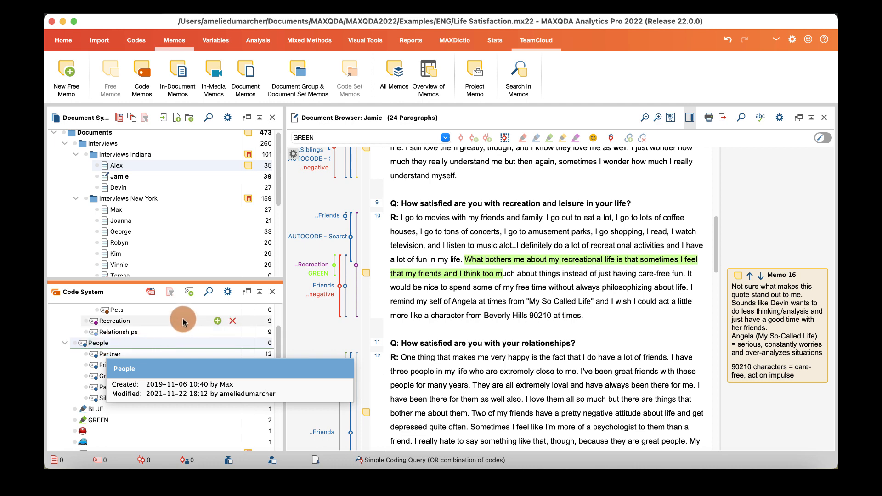
left_click(184, 299)
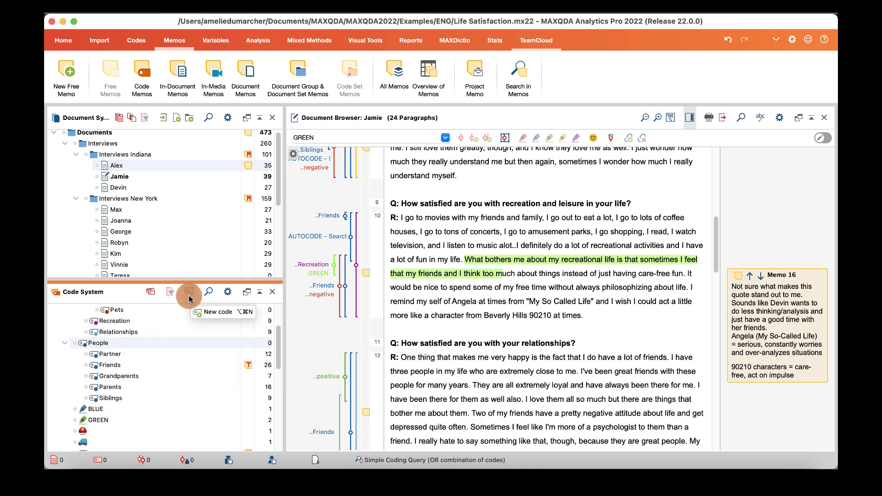
left_click(189, 296)
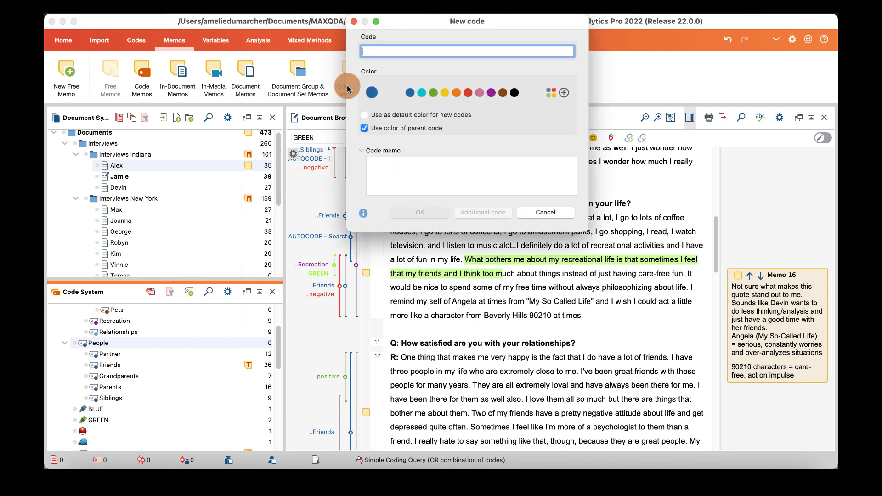
left_click(402, 53)
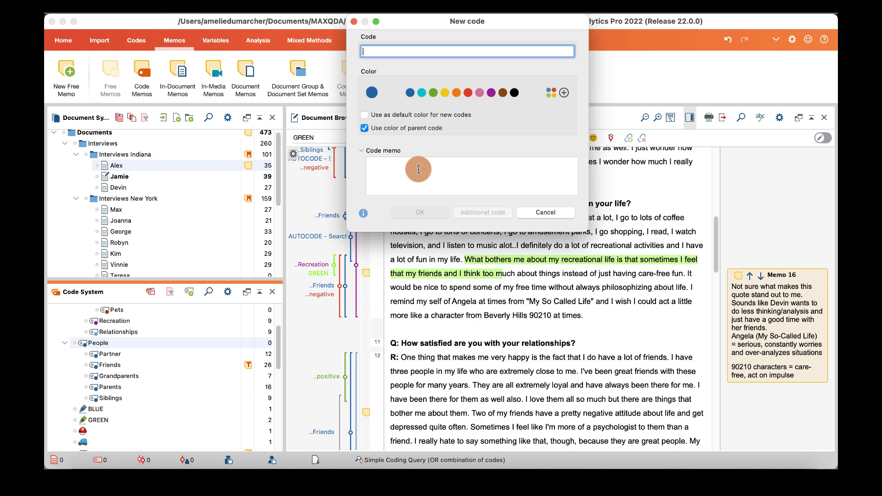
type("Test")
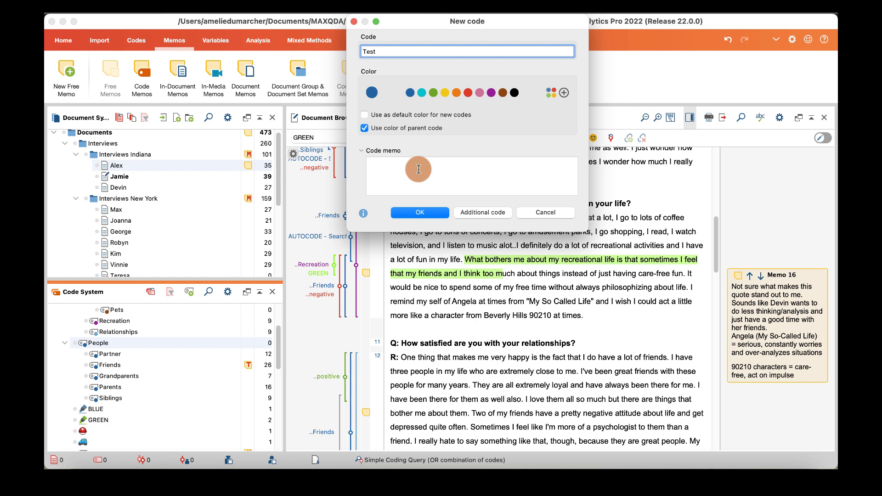
left_click(491, 92)
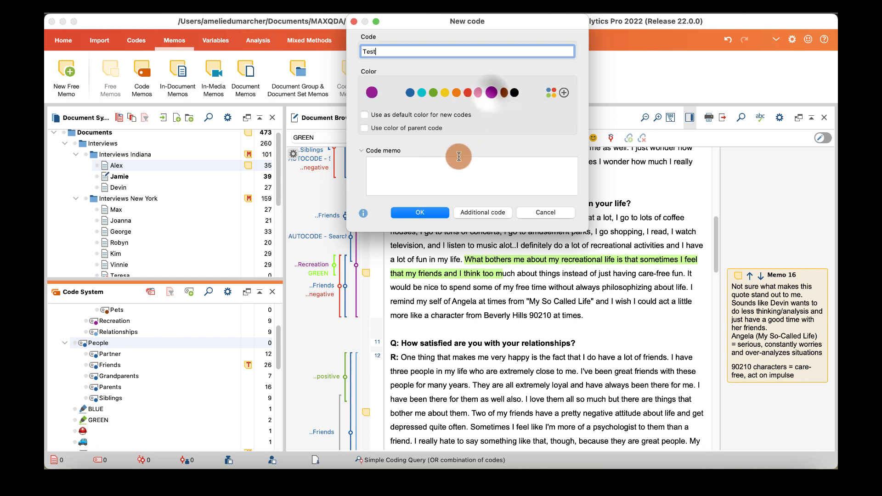
left_click(419, 212)
Step: Move the "Test" code out of People to the top level of the code system, above INTERVIEW MAIN TOPICS
left_click(122, 343)
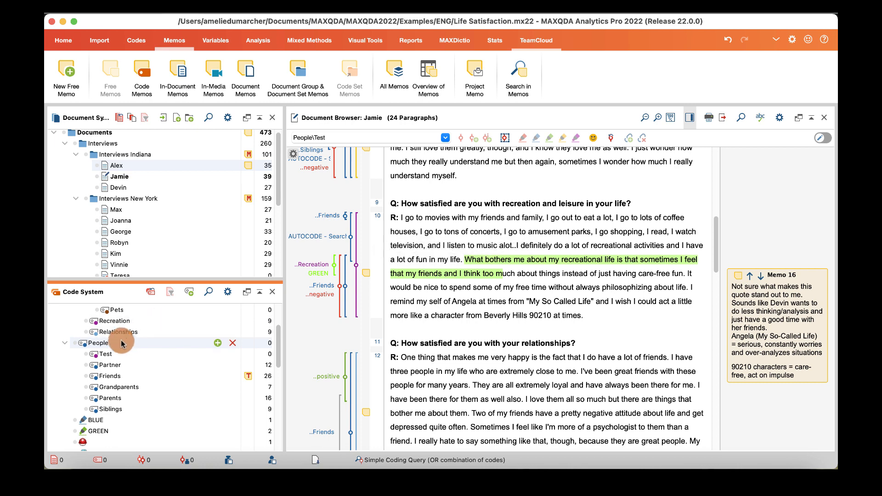
left_click(190, 293)
scroll(116, 348, "up", 2)
scroll(115, 348, "up", 4)
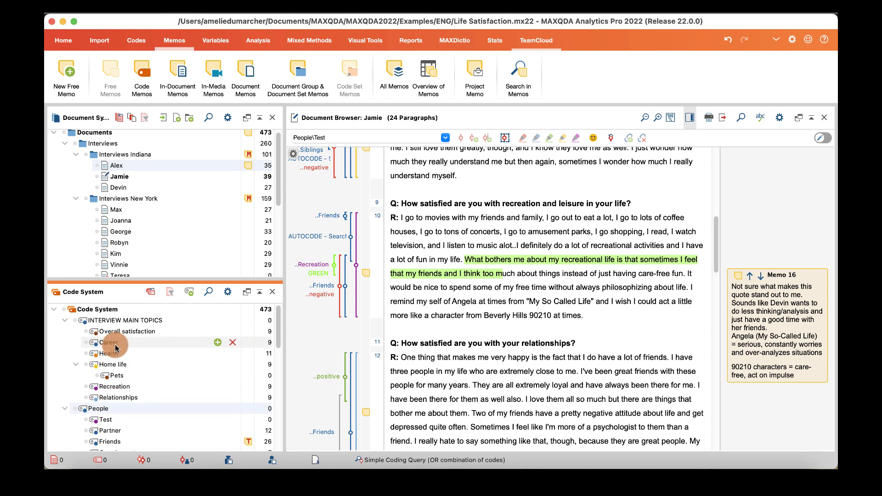
left_click_drag(100, 426, 98, 315)
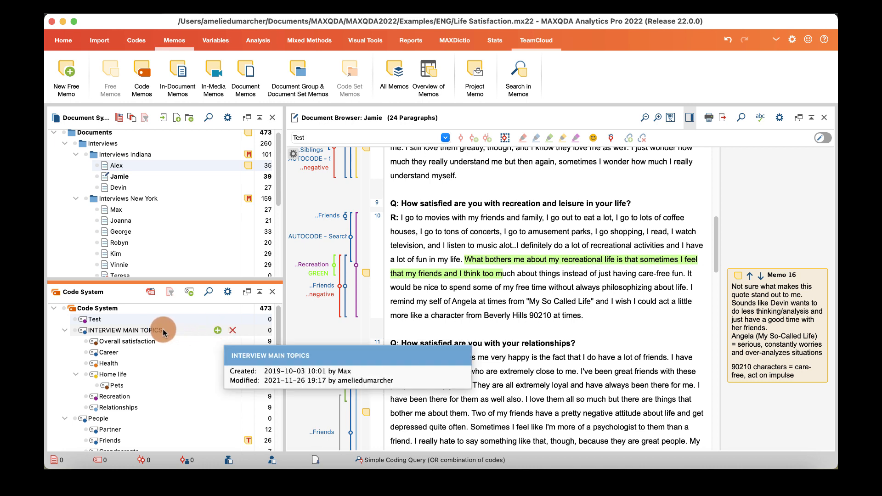
Step: Add a subcode named "Test 2" under INTERVIEW MAIN TOPICS, keeping the parent code's color
left_click(218, 330)
type("Test 2")
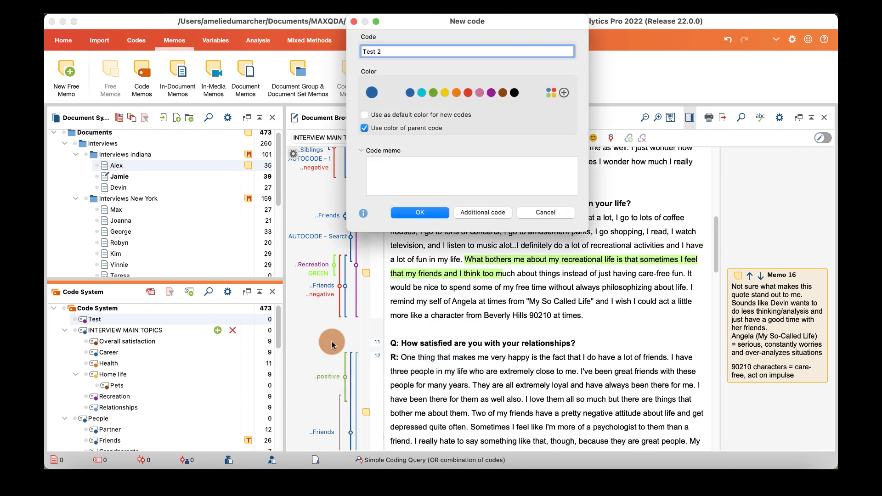
left_click(408, 212)
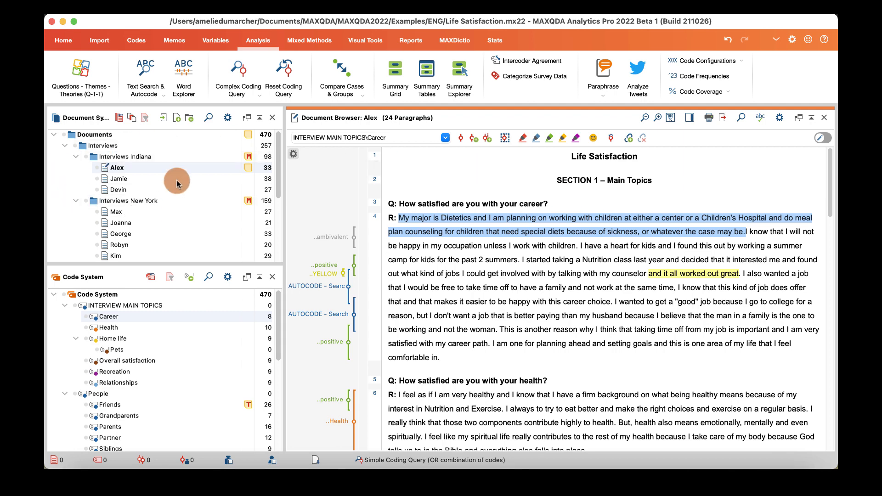
Step: Code the passage from "My major is Dietetics" to "whatever the case may be." in Alex's paragraph 4 with Career
mouse_move(186, 182)
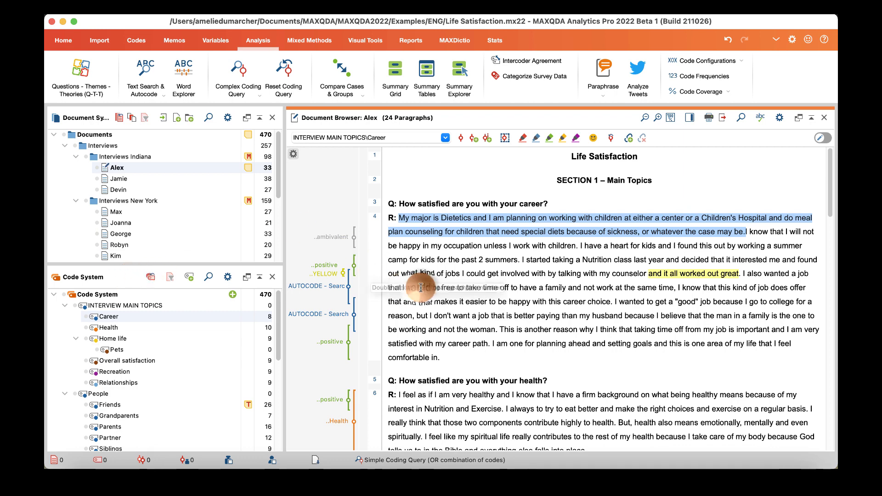
left_click(400, 191)
left_click_drag(399, 217, 747, 228)
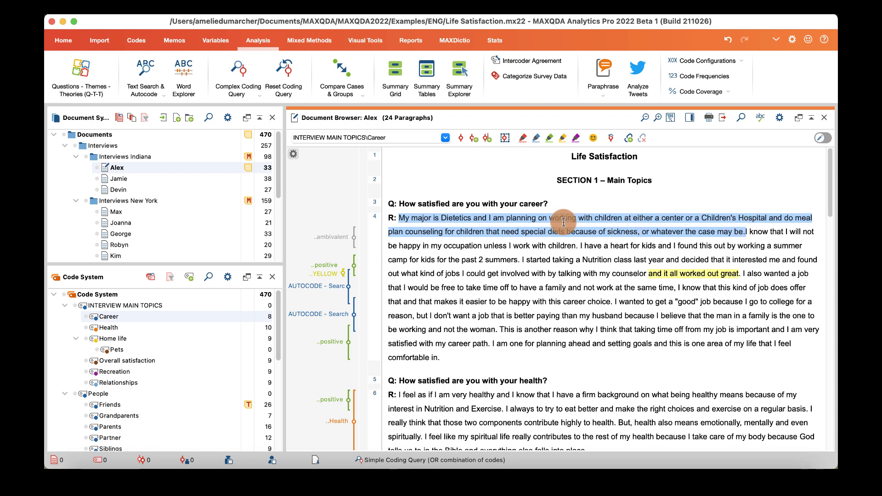
scroll(220, 255, "down", 2)
left_click_drag(223, 269, 122, 315)
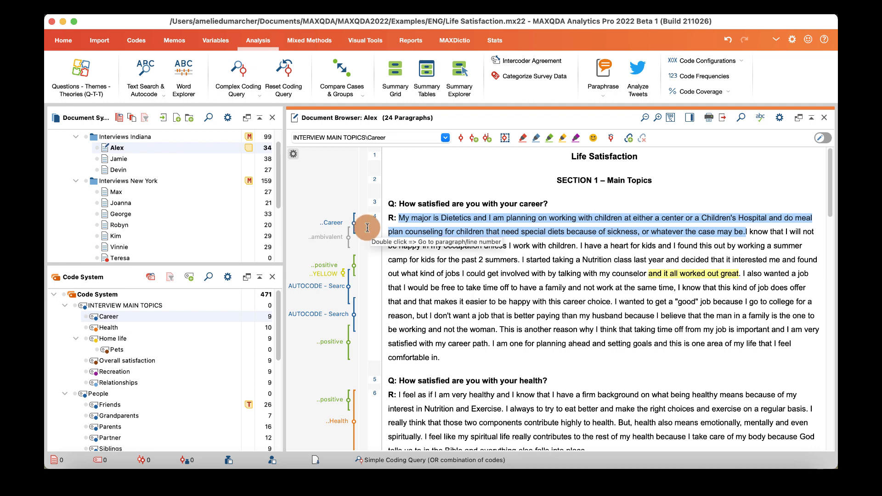
Step: Clear the text selection and select the Career-coded segment in paragraph 4 from its coding stripe
left_click(524, 317)
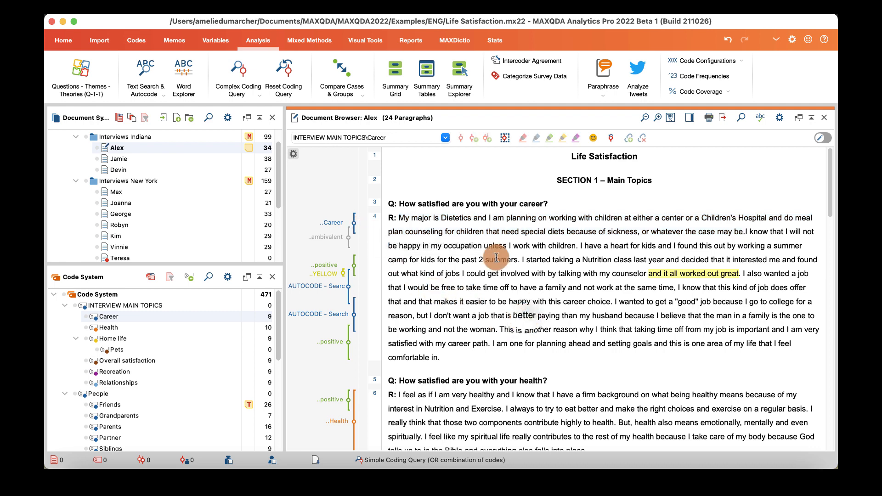
left_click(332, 224)
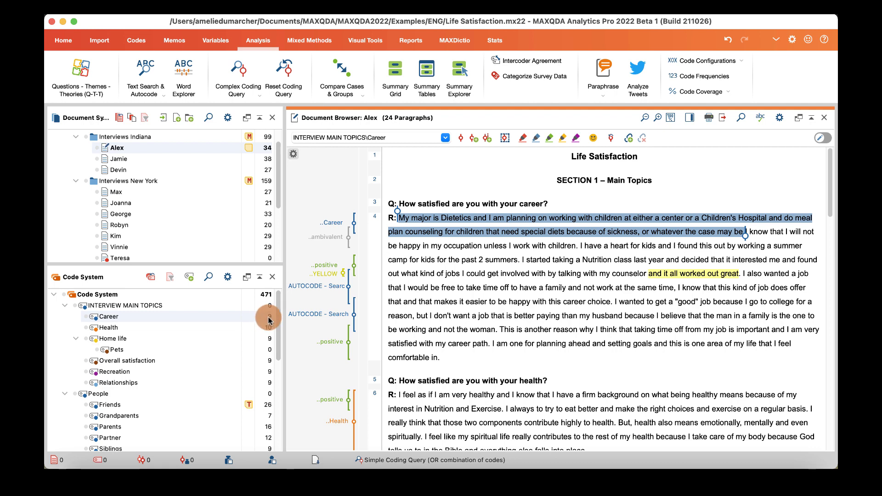
mouse_move(112, 319)
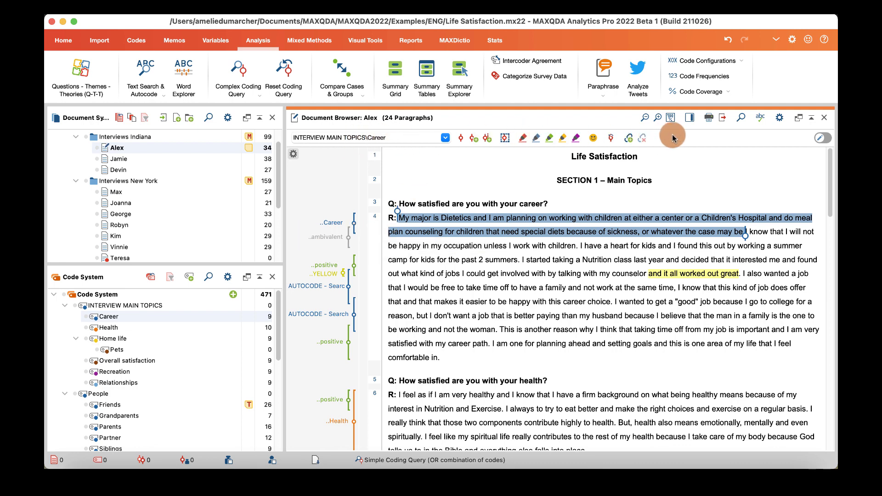
Step: Choose INTERVIEW MAIN TOPICS\Home life from the recently used codes as the current code
left_click(446, 138)
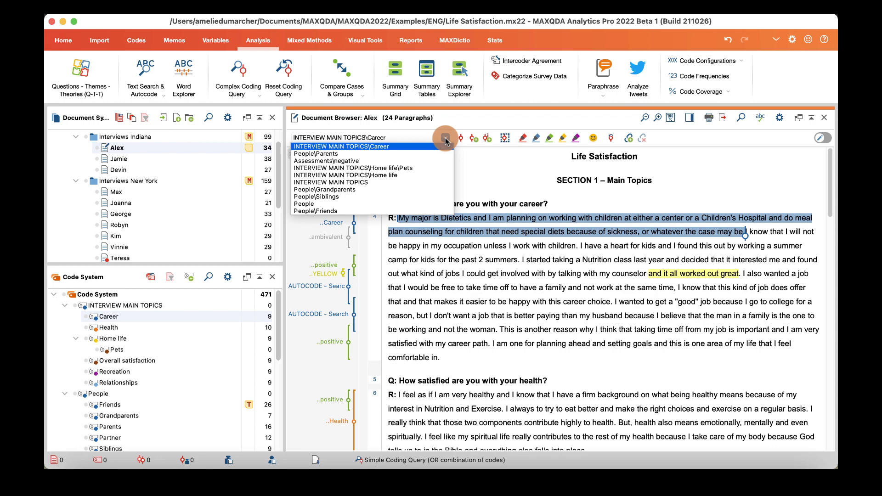
left_click(385, 175)
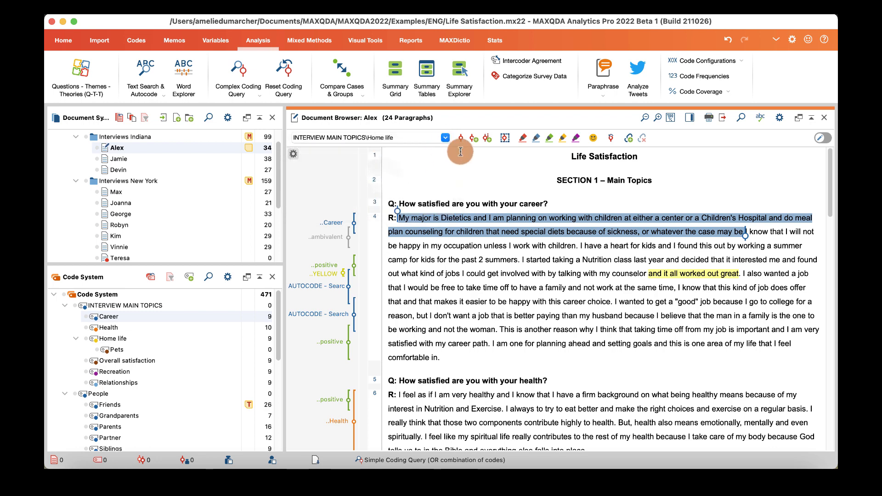
Step: Code the passage "camp for kids for the past 2 summers." in Alex's paragraph 4 in vivo
left_click_drag(389, 260, 522, 260)
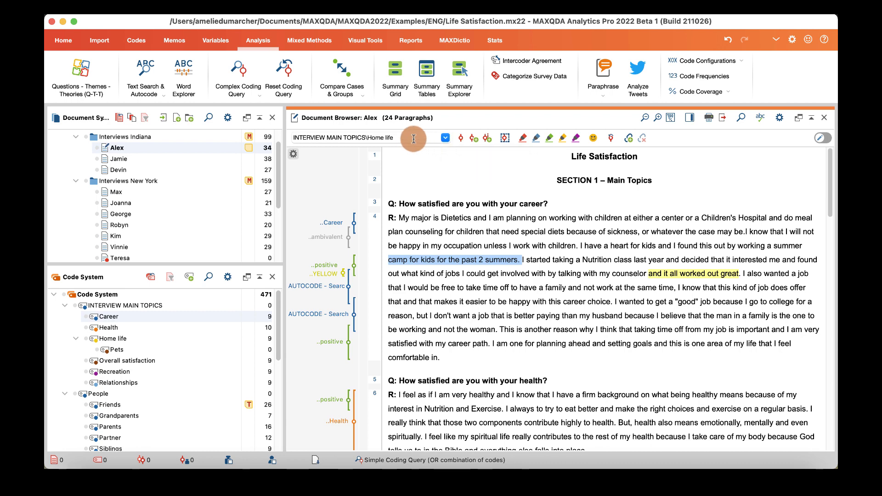
left_click(477, 140)
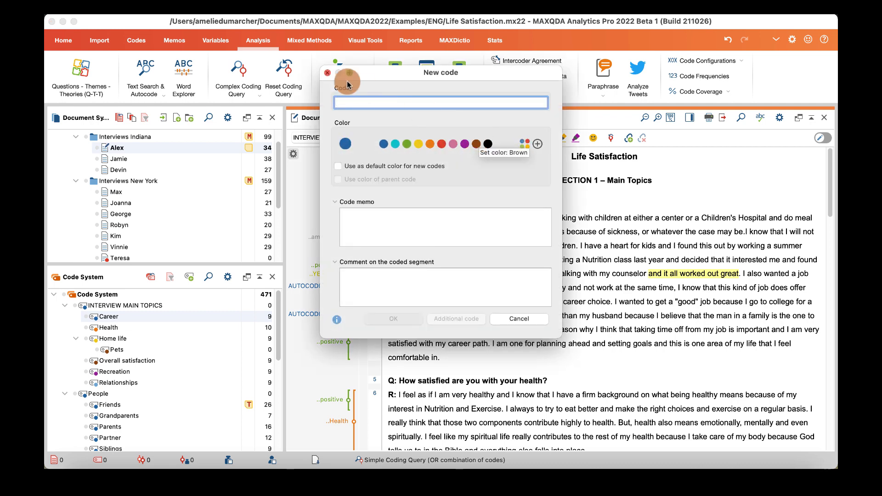
left_click(327, 74)
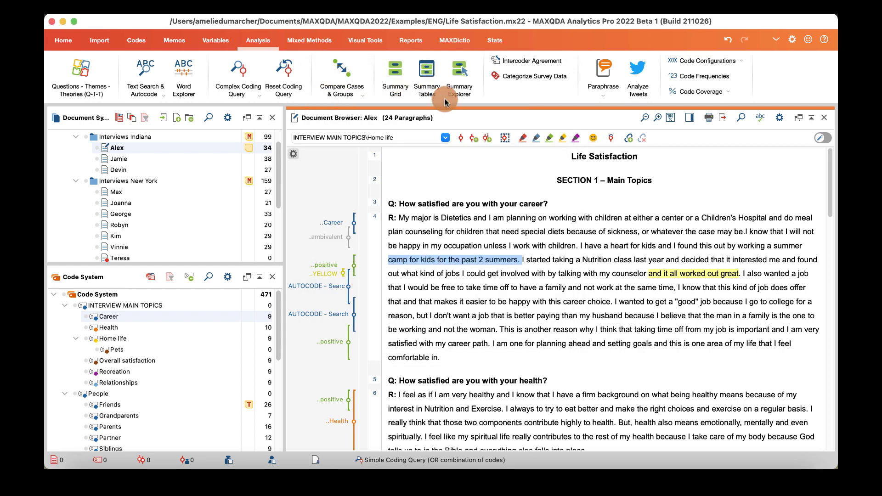
left_click(486, 138)
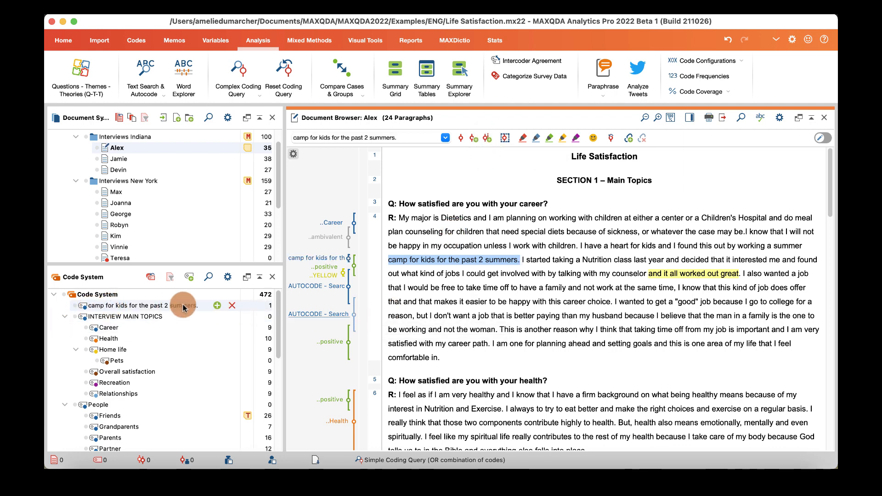
left_click_drag(394, 259, 519, 259)
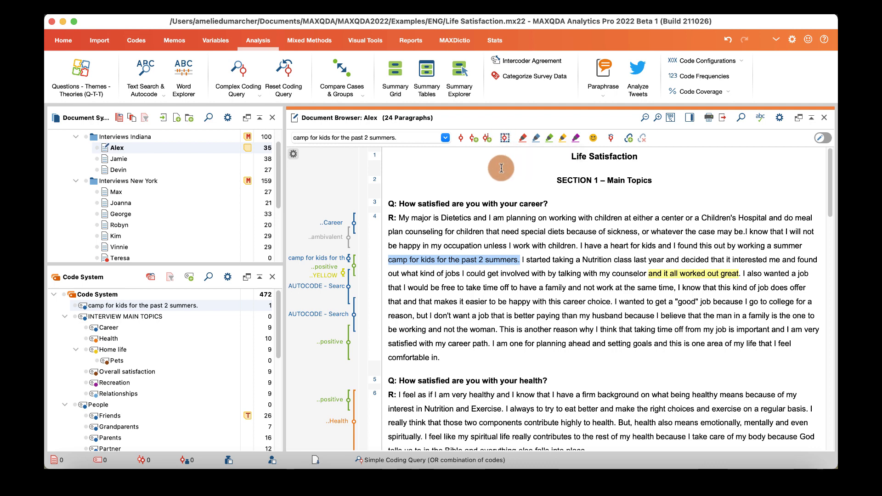
Step: Try open coding mode on two short passages in Alex's paragraph 4, cancelling the new code for each
left_click(515, 184)
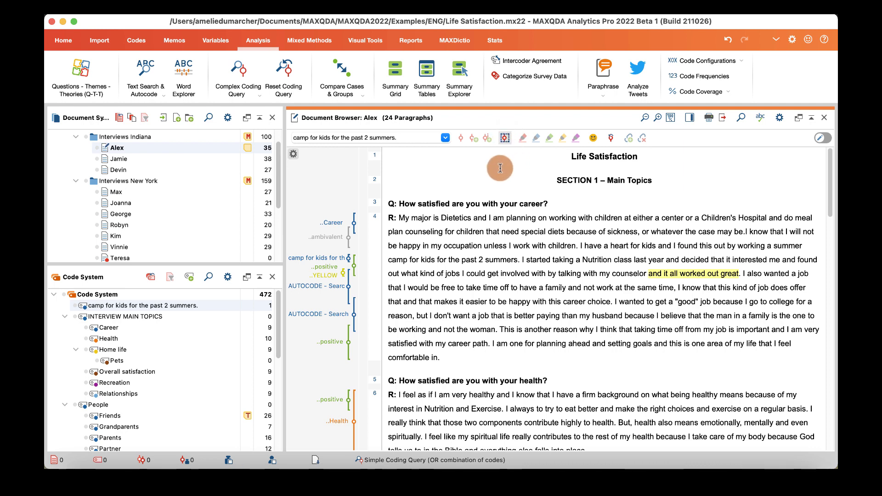
left_click_drag(490, 218, 683, 217)
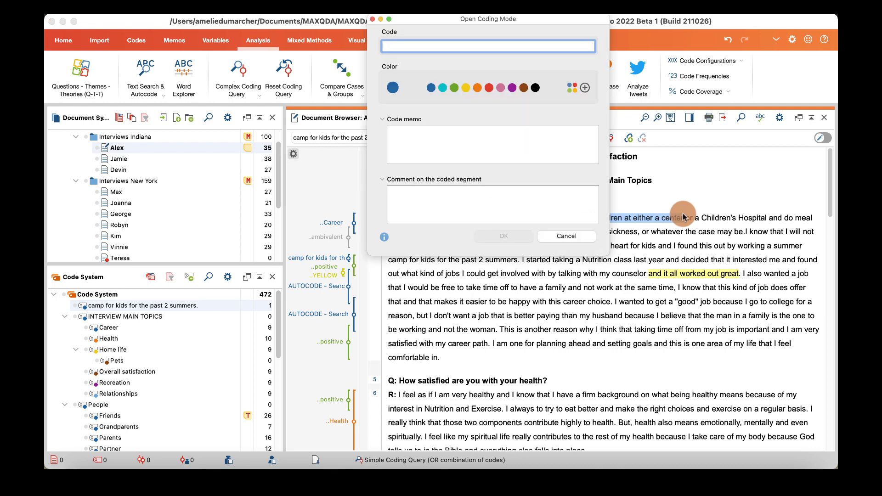
left_click(372, 19)
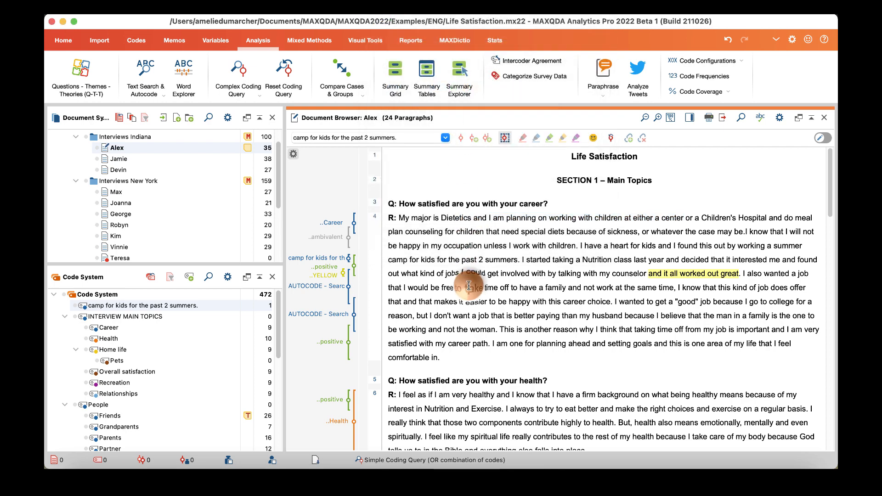
left_click_drag(469, 287, 600, 288)
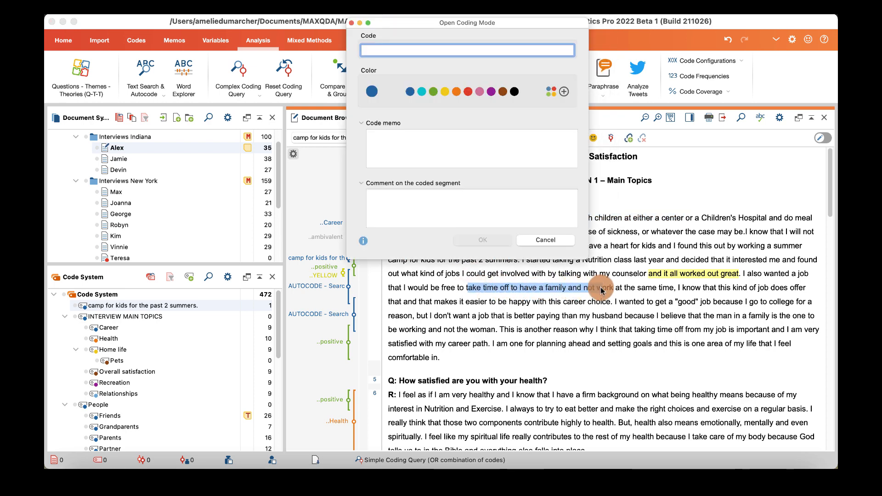
left_click(351, 23)
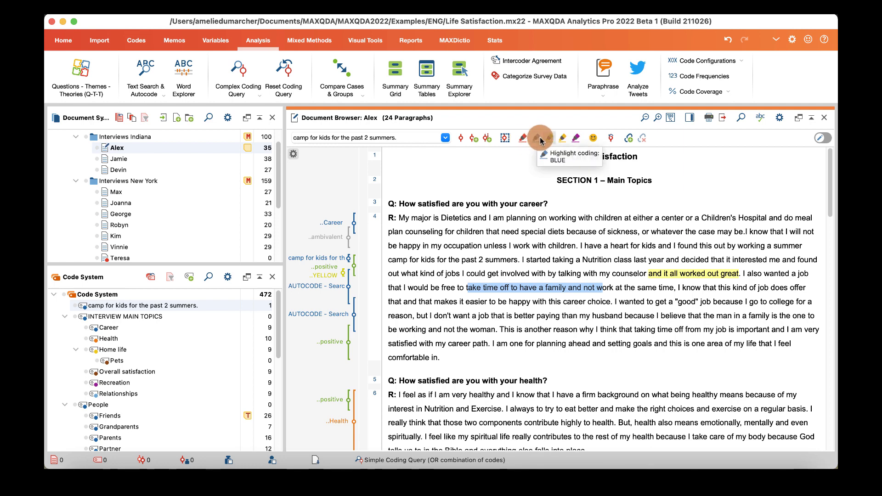
Step: Browse the available emoticode symbols and close the selection without assigning one
left_click(592, 139)
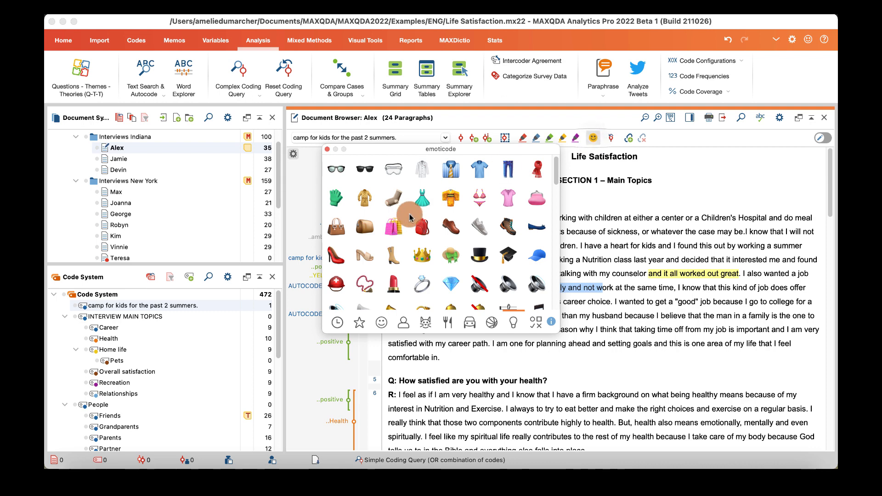
scroll(409, 213, "down", 5)
scroll(409, 214, "up", 3)
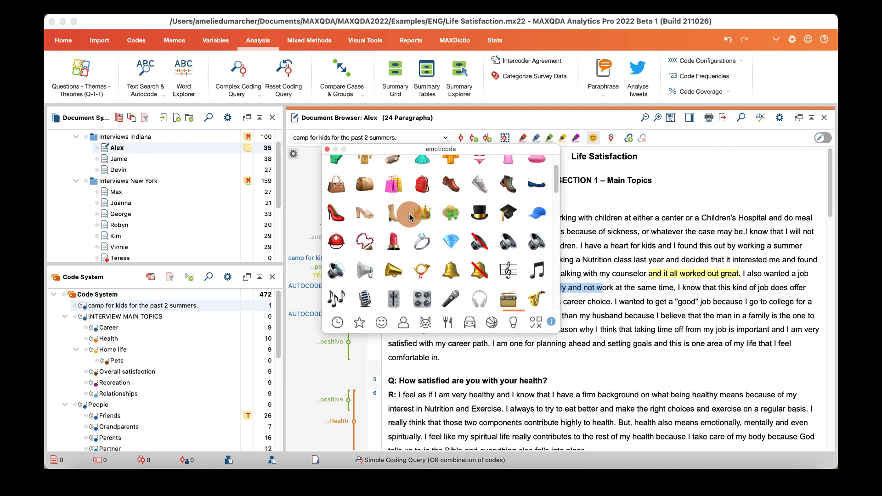
left_click(673, 191)
left_click(328, 149)
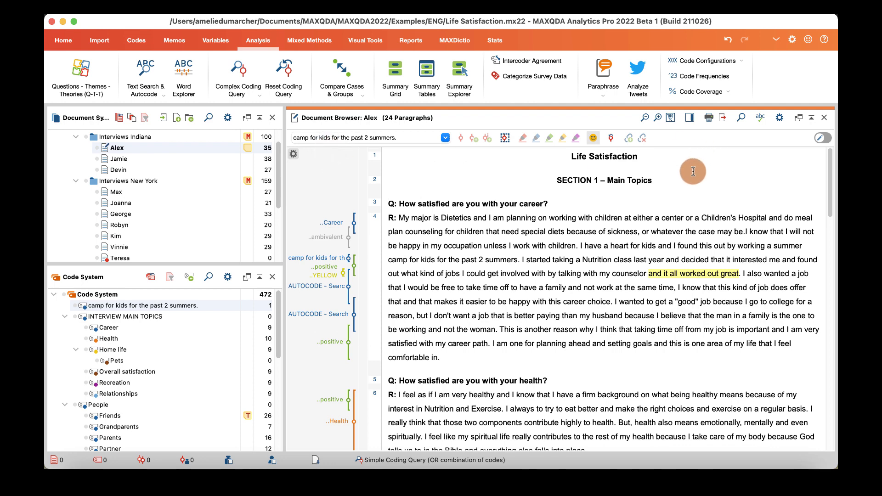
Step: Check which recent codings can be undone, without undoing any of them
left_click(611, 138)
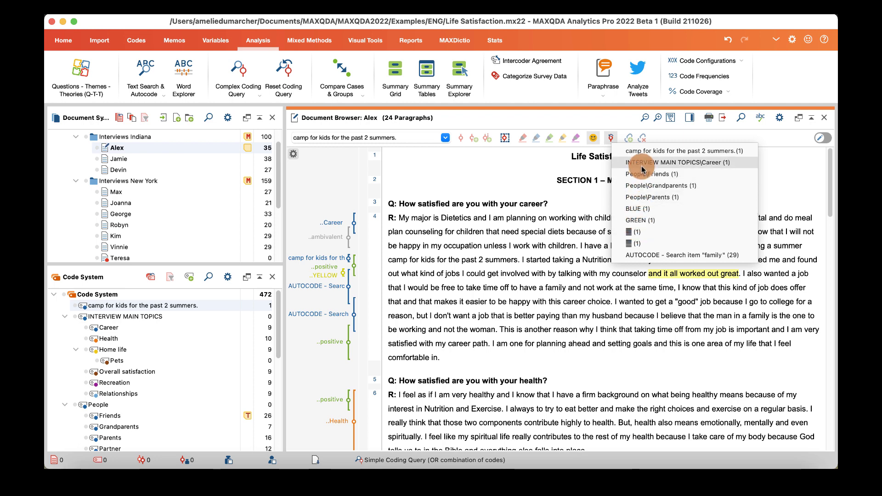
left_click(517, 170)
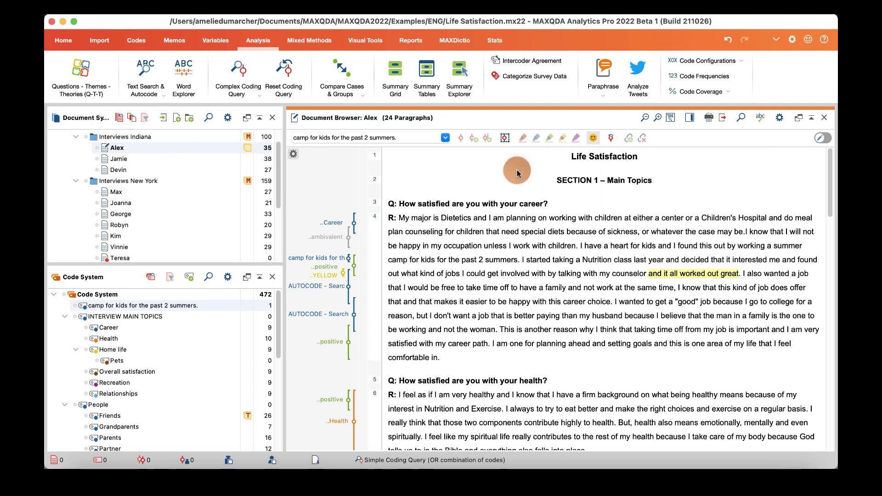
left_click(728, 40)
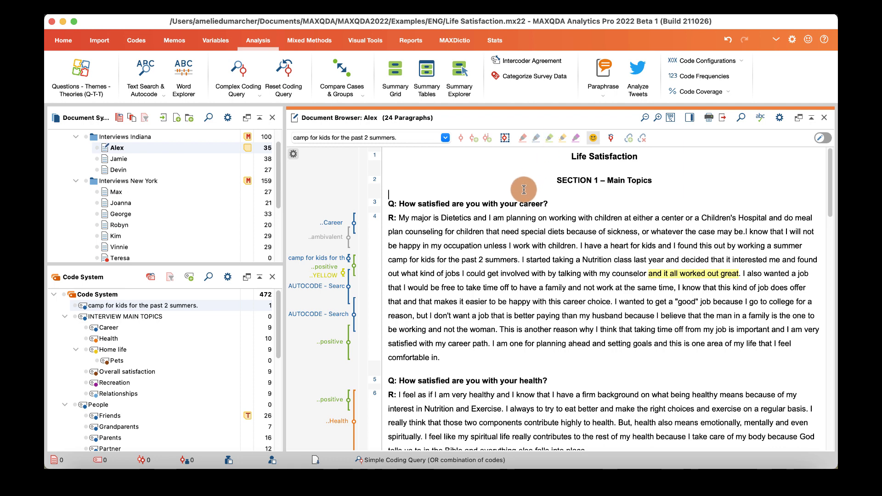
Step: Select the passage about working with children and summer camp in Alex's paragraph 4 and review its coding options
left_click_drag(460, 242, 484, 260)
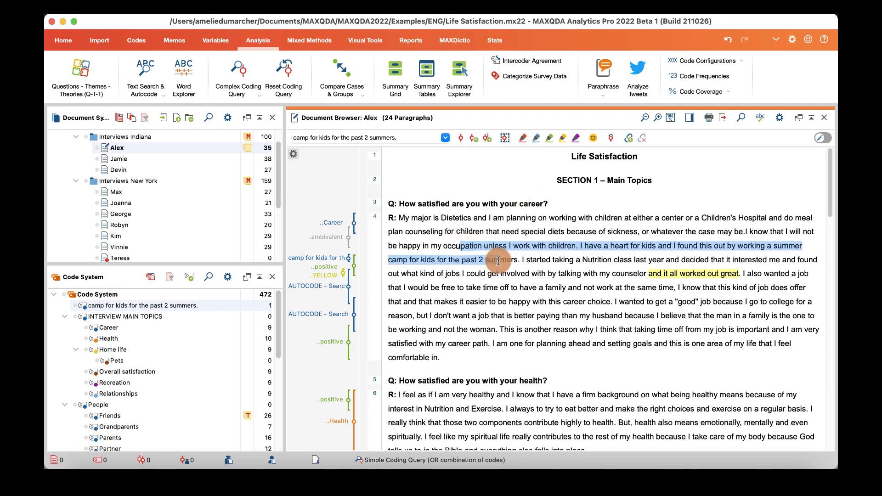
right_click(484, 260)
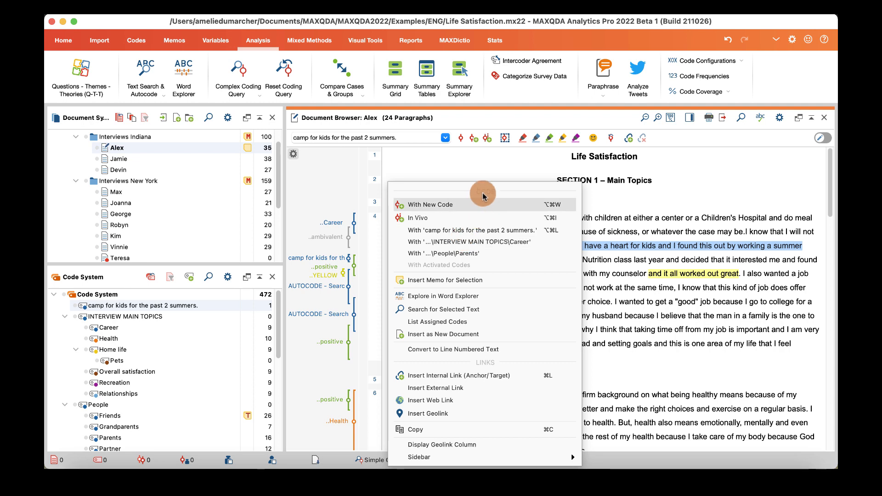
left_click(618, 204)
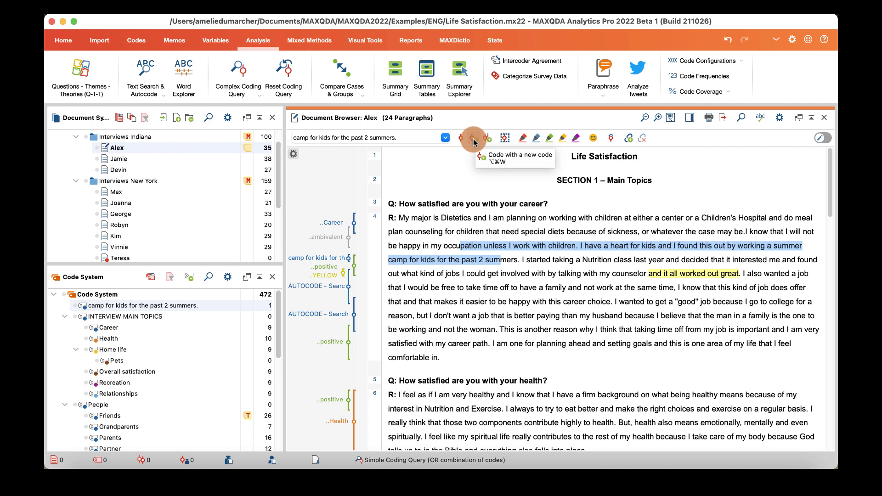
left_click(573, 265)
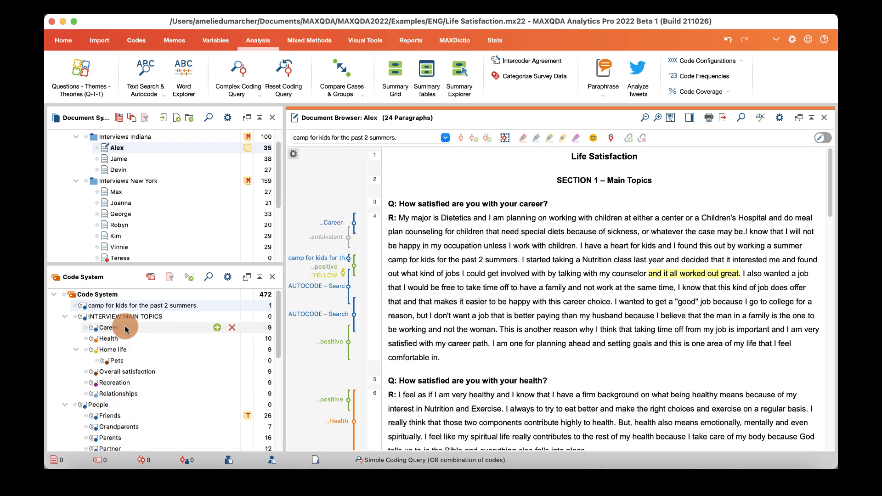
Step: Review the keyboard shortcuts assigned to codes and close the overview
left_click(139, 39)
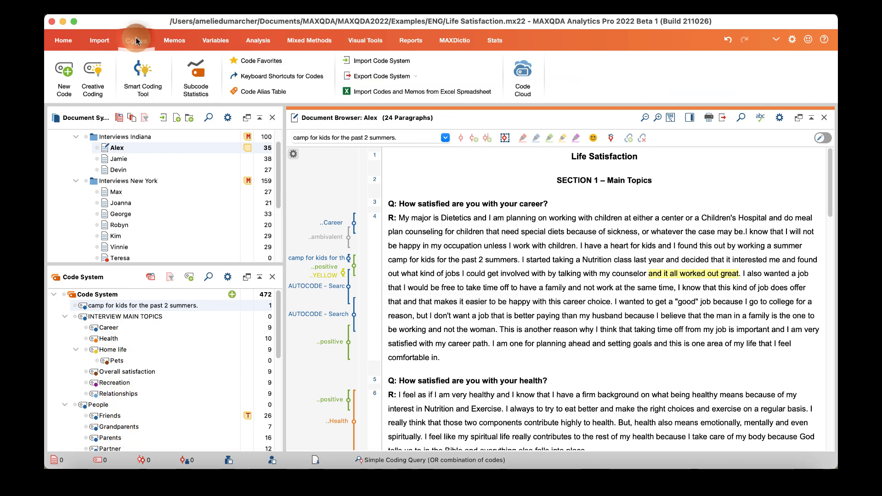
left_click(290, 78)
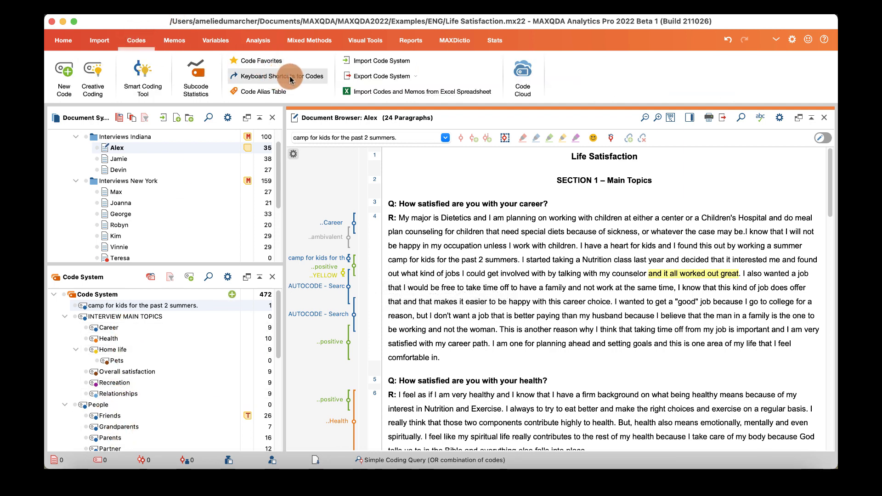
left_click(293, 78)
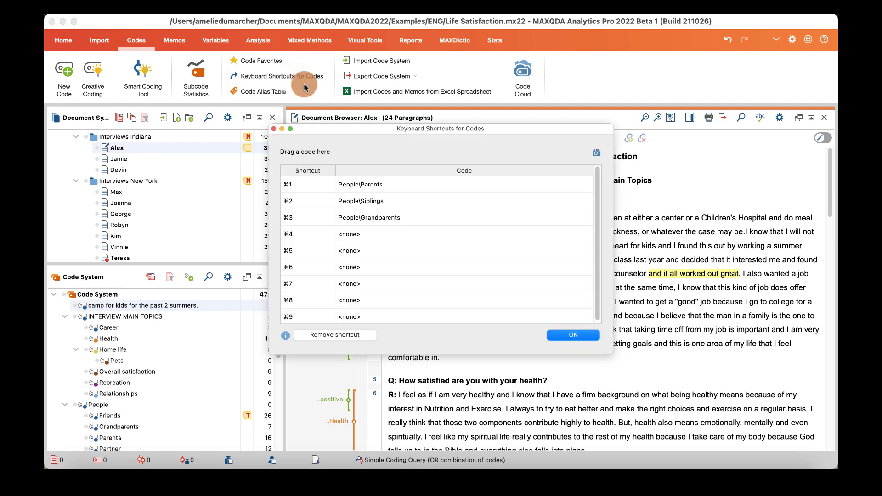
left_click(274, 132)
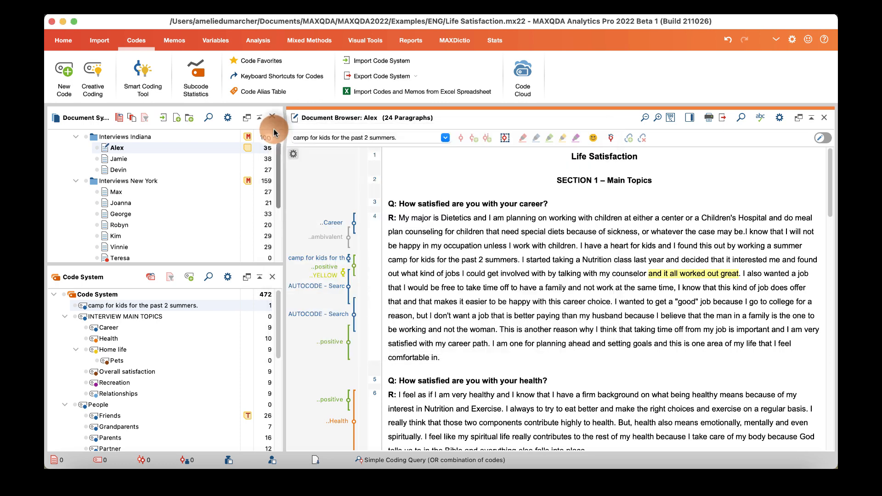
Step: Check the shortcut setting in the Relationships code's properties without changing it
right_click(120, 395)
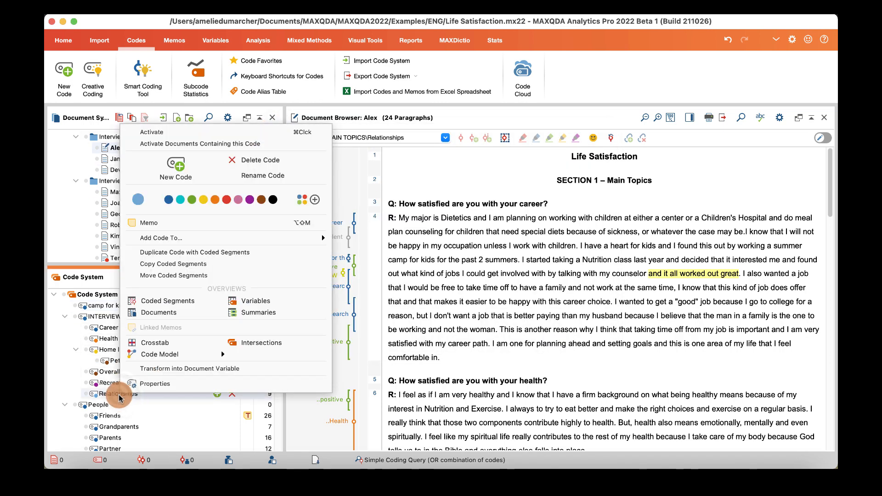
left_click(158, 384)
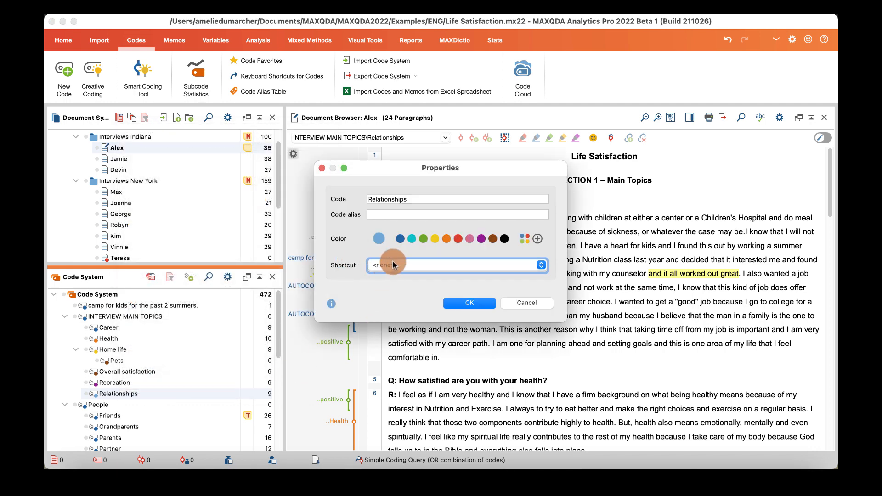
left_click(528, 302)
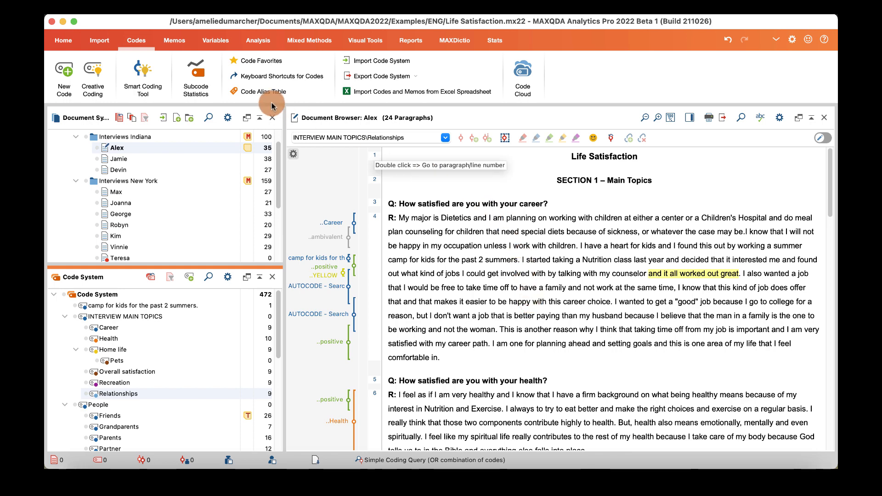
Step: Add the INTERVIEW MAIN TOPICS subcodes from Career through Relationships, including Pets, to the code favorites
left_click(264, 64)
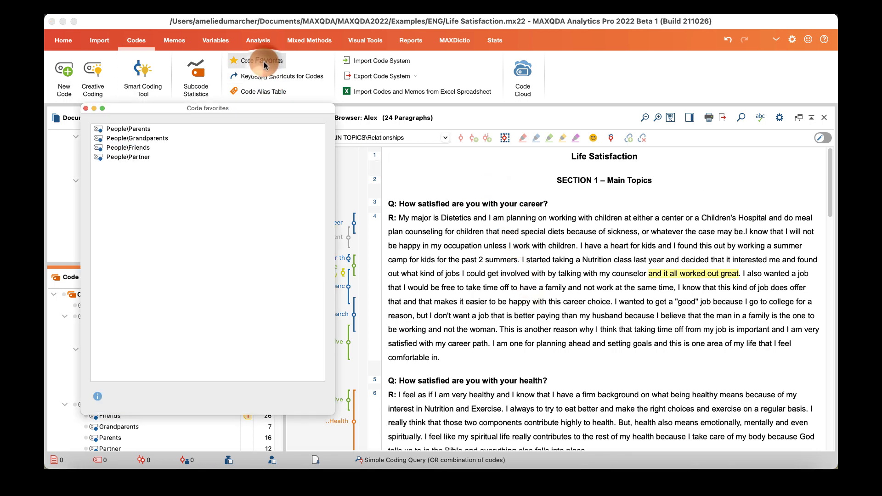
left_click_drag(188, 108, 382, 115)
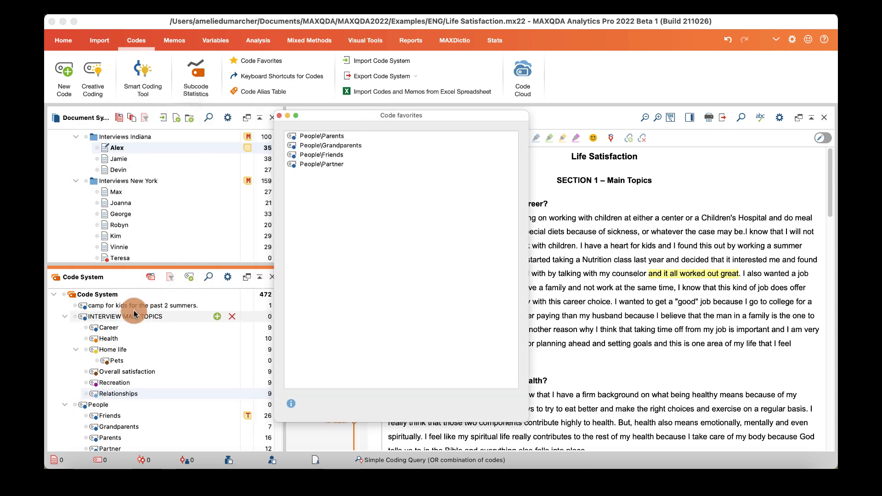
left_click(107, 327)
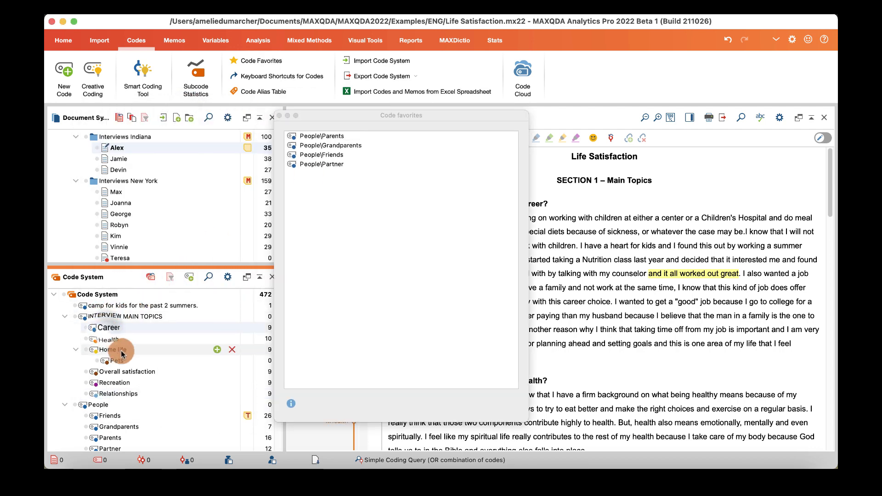
left_click(118, 394, "shift")
left_click_drag(123, 368, 356, 256)
left_click(426, 290)
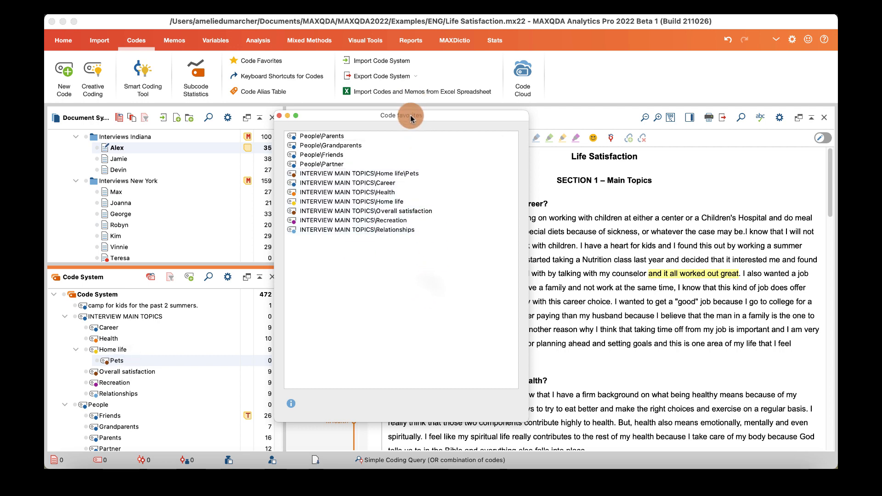
Step: Code the passage from "get involved with" to "makes it easier to" in Alex's paragraph 4 with the Health favorite
left_click_drag(421, 116, 279, 120)
left_click_drag(476, 225, 499, 301)
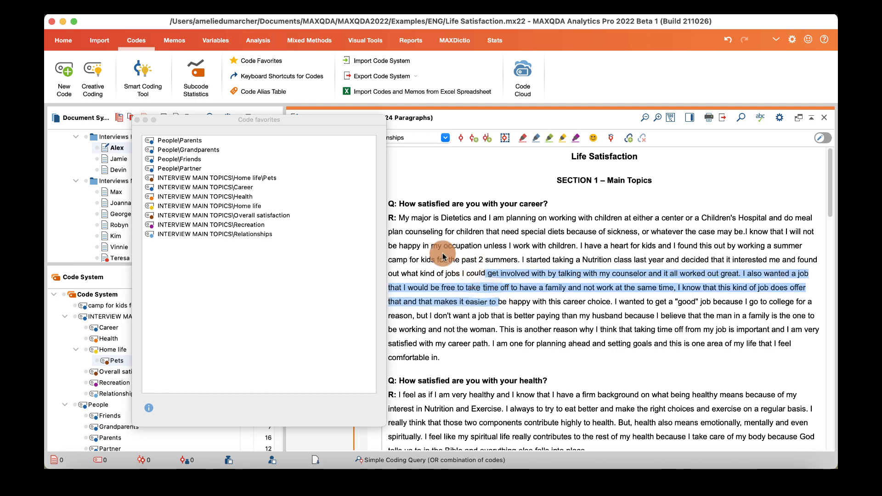
mouse_move(441, 300)
left_mouse_down()
mouse_move(266, 189)
mouse_move(244, 197)
left_mouse_up()
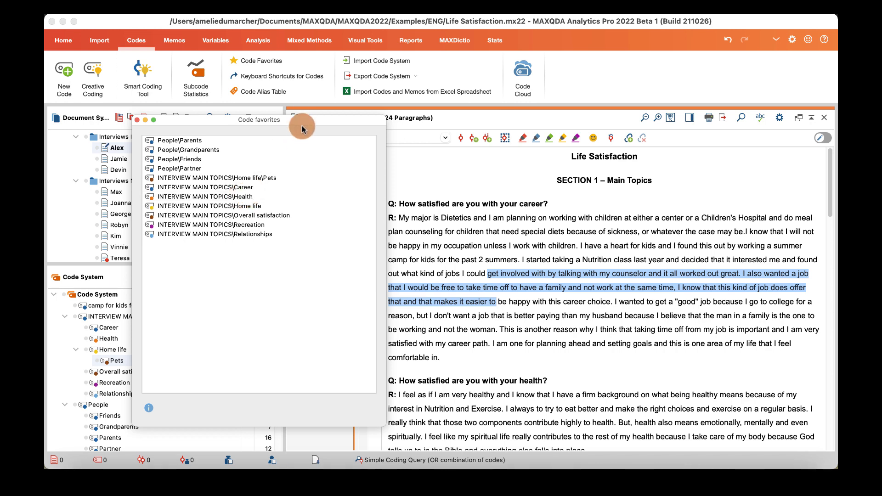
Step: Compare the code favorites list with the codes in the code system, including the Assessments codes, and close the favorites
mouse_move(301, 122)
left_mouse_down()
mouse_move(140, 147)
mouse_move(320, 139)
left_mouse_up()
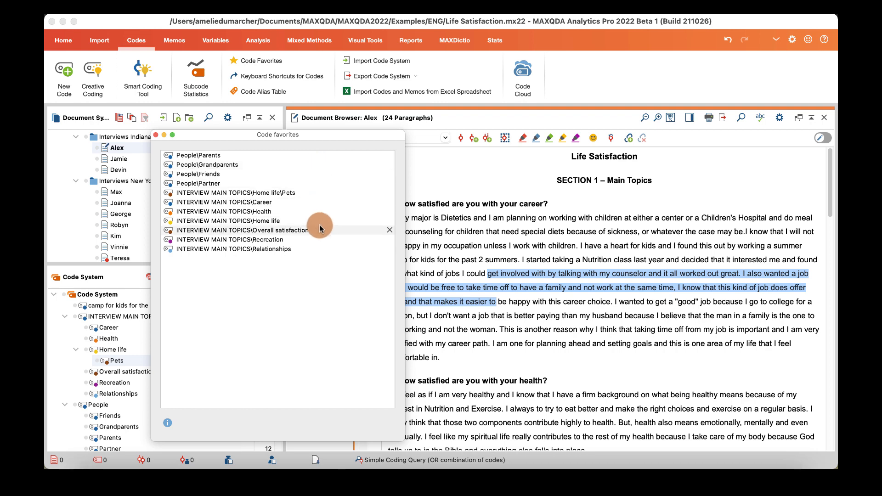
scroll(110, 316, "down", 4)
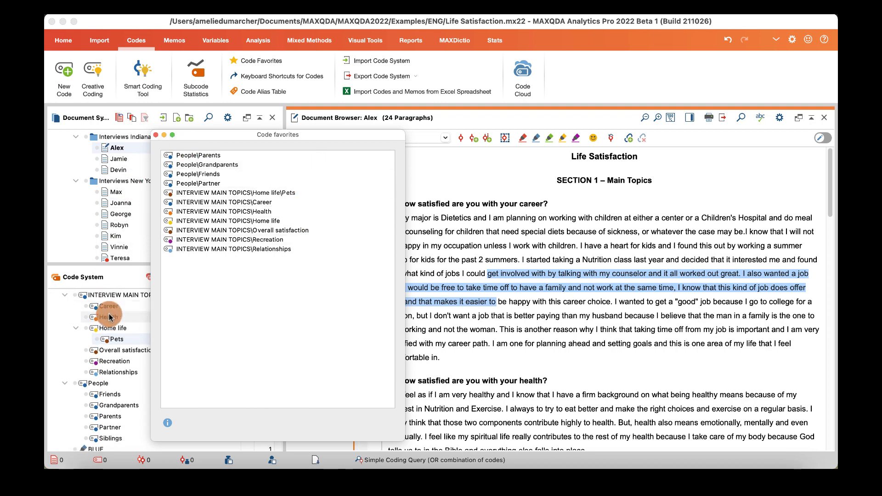
scroll(111, 316, "down", 6)
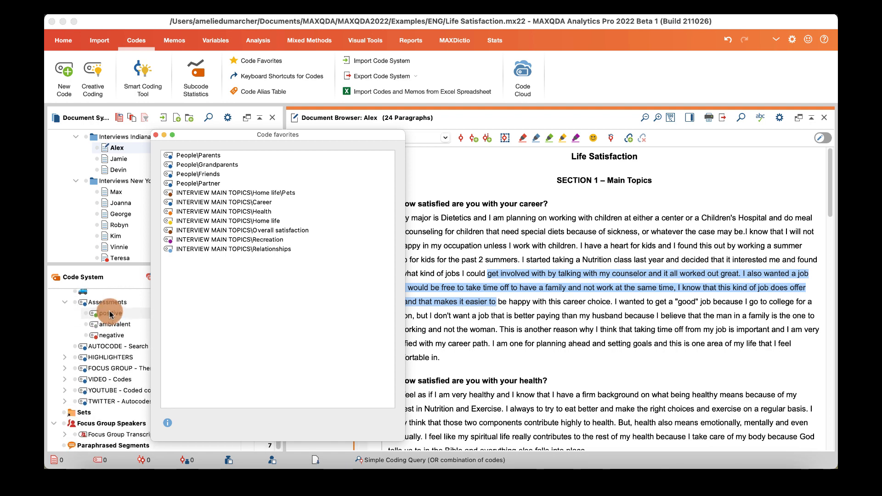
scroll(110, 322, "up", 10)
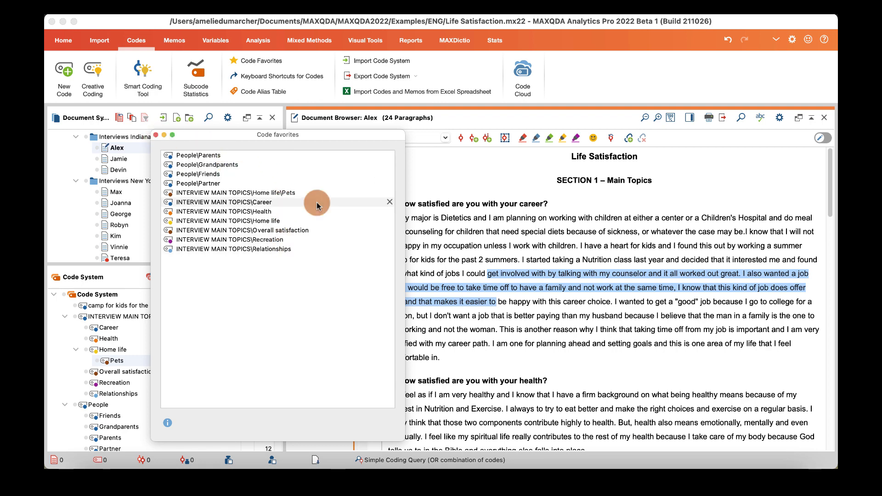
left_click(156, 135)
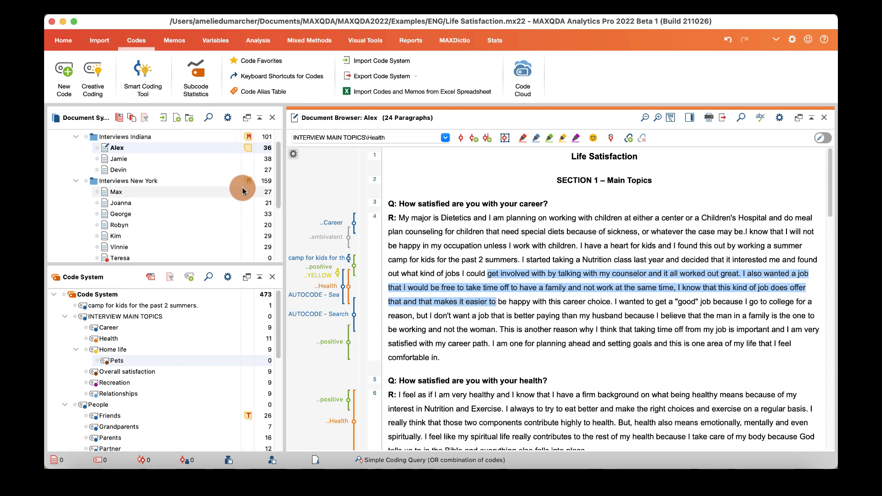
Step: Extend the Career coded segment in Alex's paragraph 4 so that it ends at "I found this out by"
left_click(332, 225)
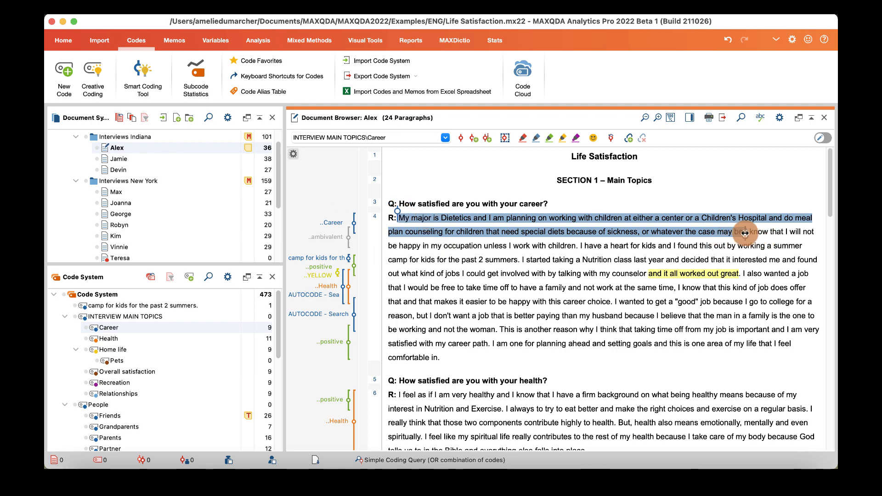
left_click_drag(745, 236, 731, 250)
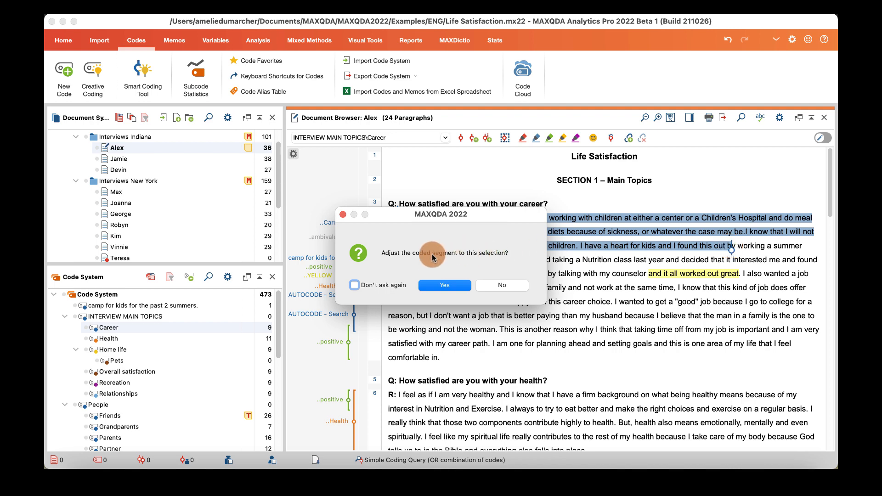
left_click(451, 287)
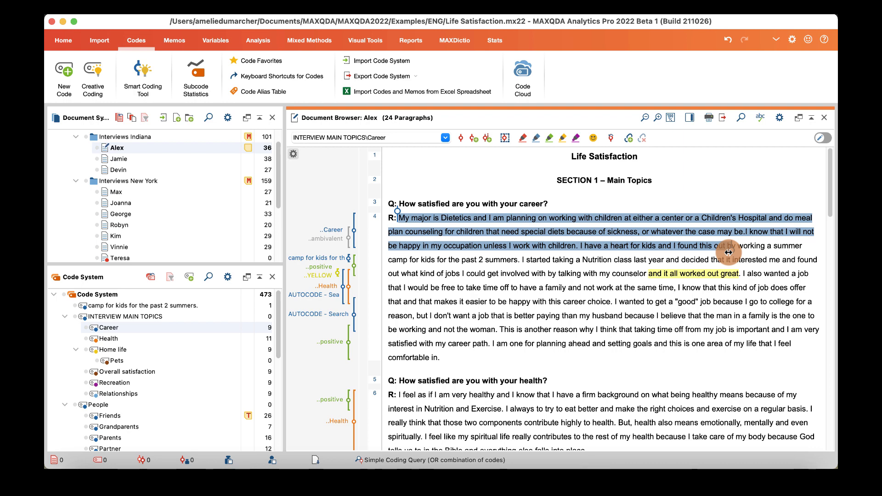
Step: View the options for the selected Career passage, and open its segment comment without entering any text
right_click(611, 233)
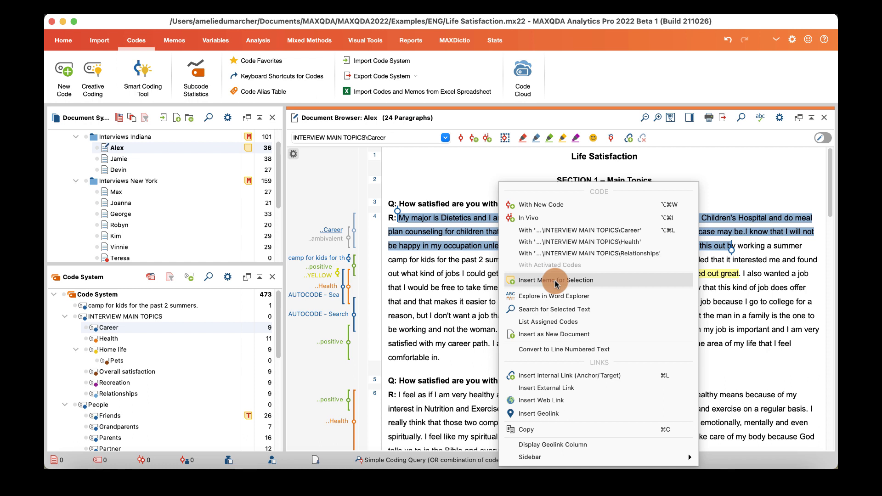
left_click(359, 237)
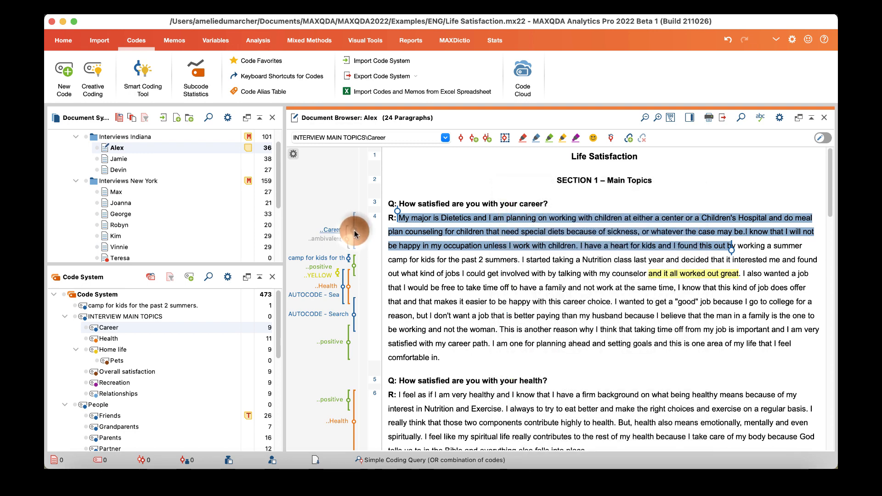
double_click(355, 233)
left_click(445, 288)
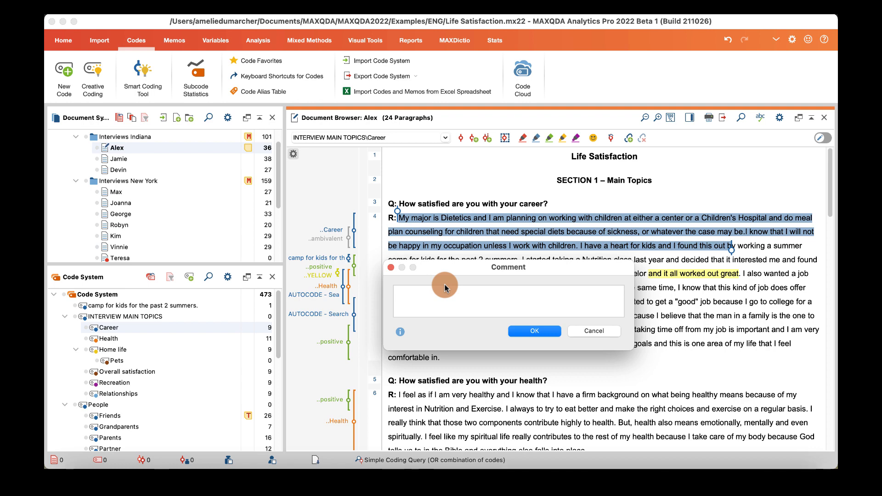
left_click(392, 268)
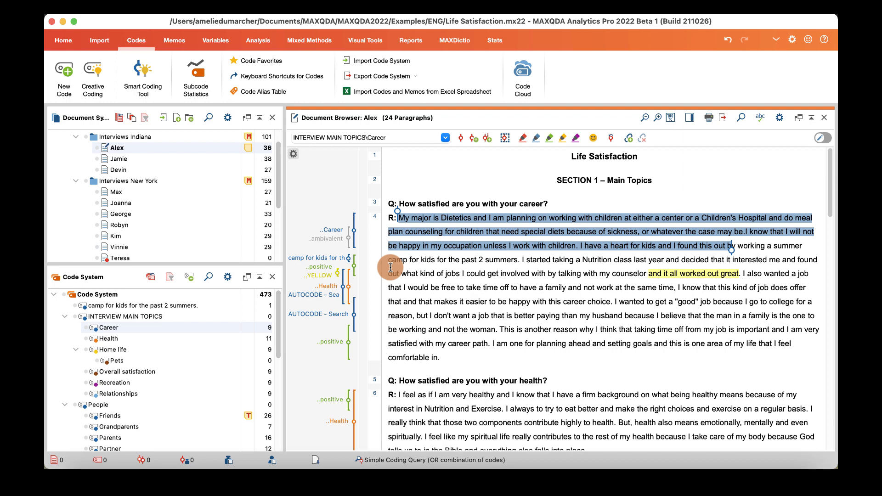
Step: Check the weight setting of the Career coded segment in Alex's paragraph 4 without changing it
right_click(331, 230)
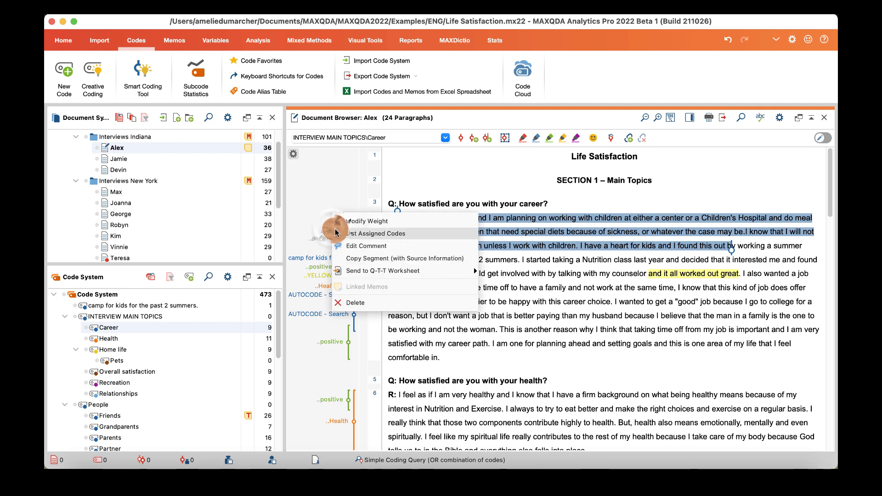
left_click(378, 222)
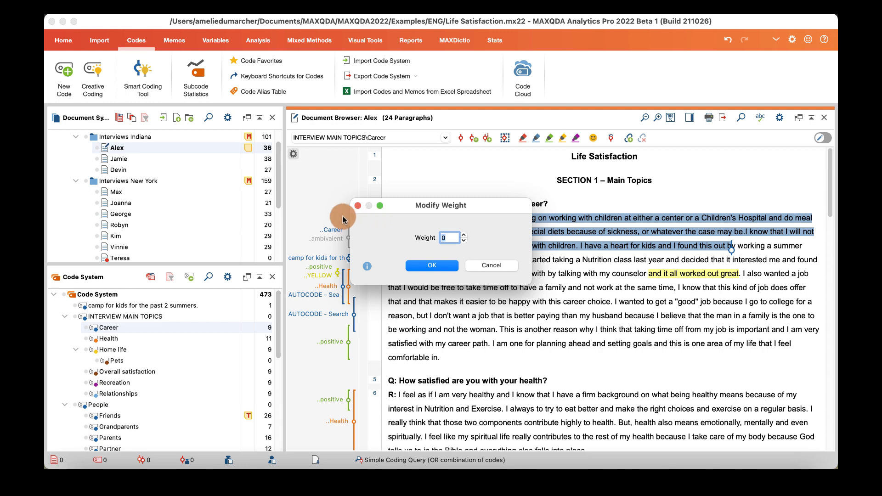
left_click(358, 206)
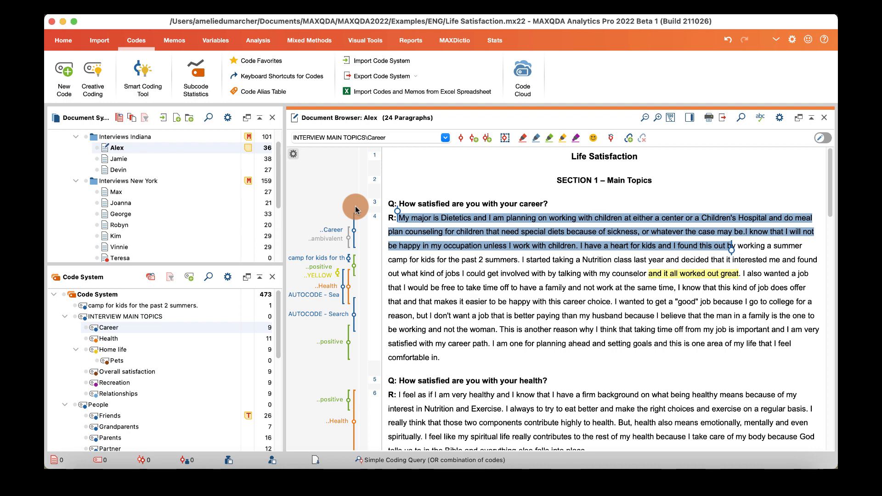
Step: Display the coded segments in Alex's interview in their code colors and look over the colored text
right_click(315, 188)
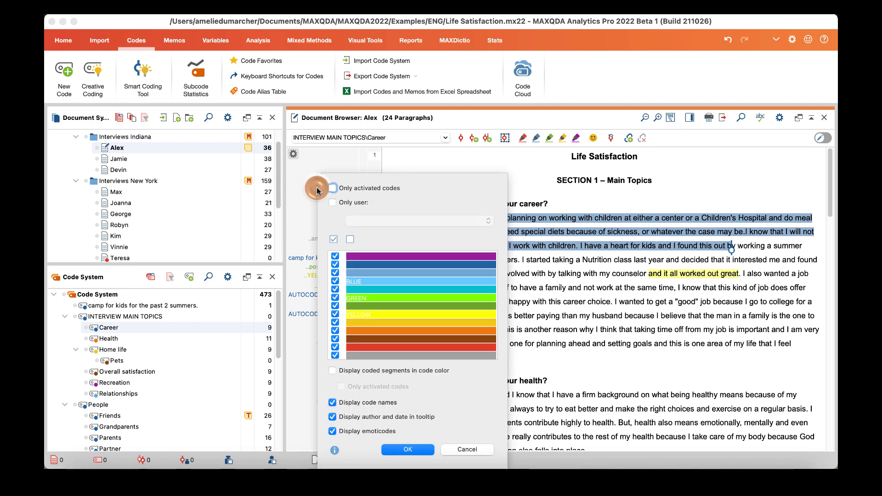
left_click(330, 370)
left_click(516, 359)
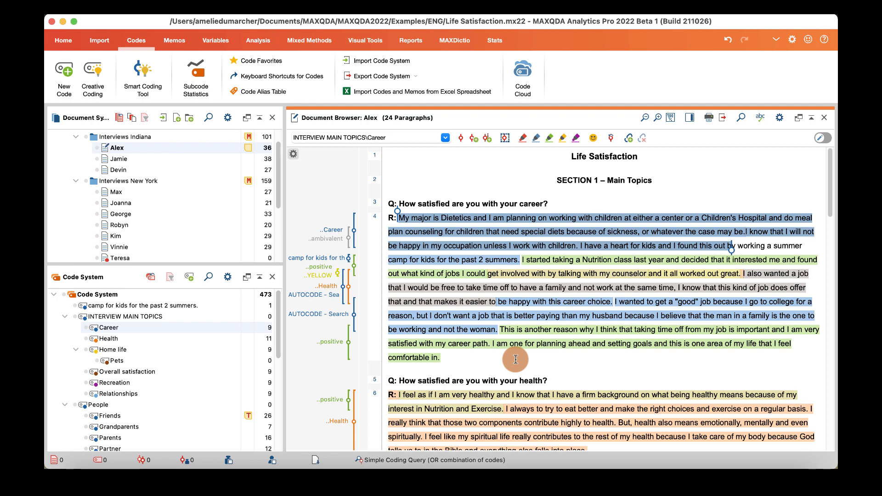
scroll(566, 357, "down", 3)
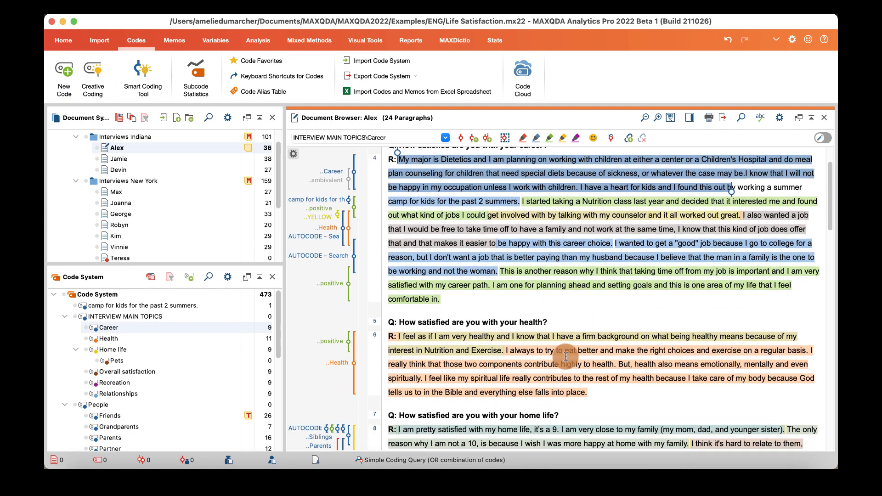
scroll(566, 357, "up", 2)
scroll(566, 357, "up", 1)
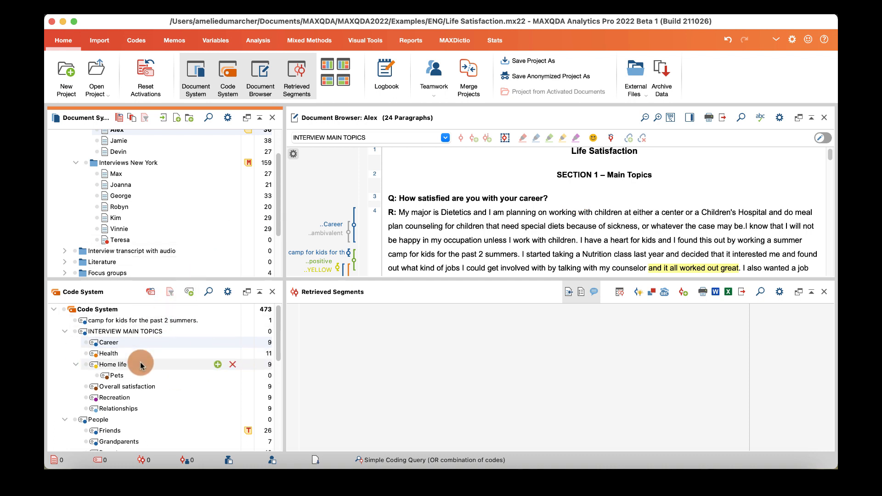
Step: Activate the Interviews New York document group and the Career code to retrieve the matching coded segments
mouse_move(141, 365)
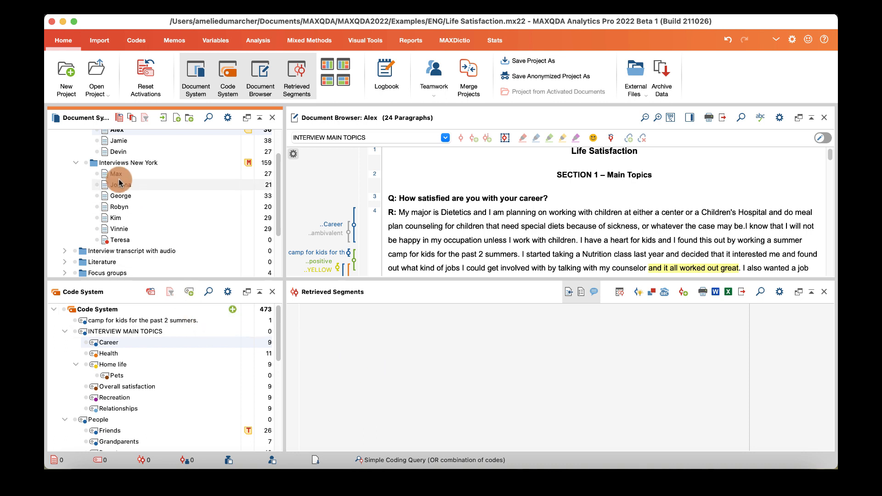
scroll(119, 183, "down", 1)
left_click(85, 156)
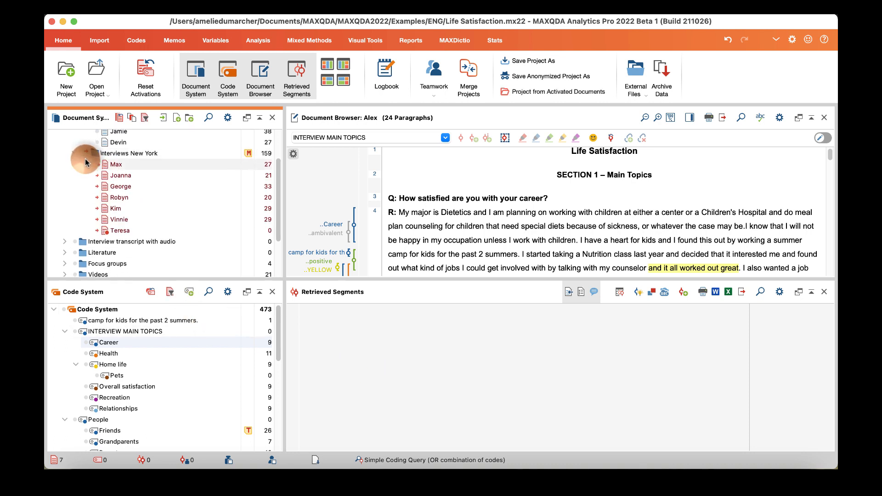
scroll(86, 161, "down", 1)
left_click(84, 345)
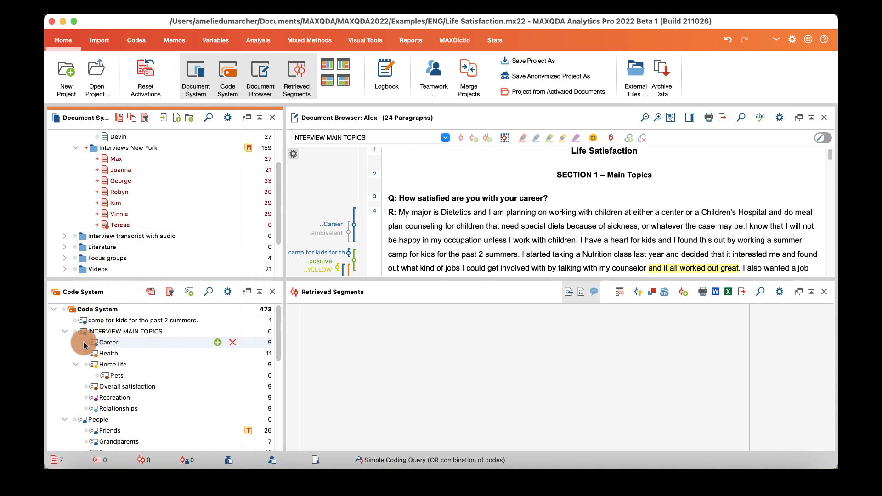
left_click(87, 345)
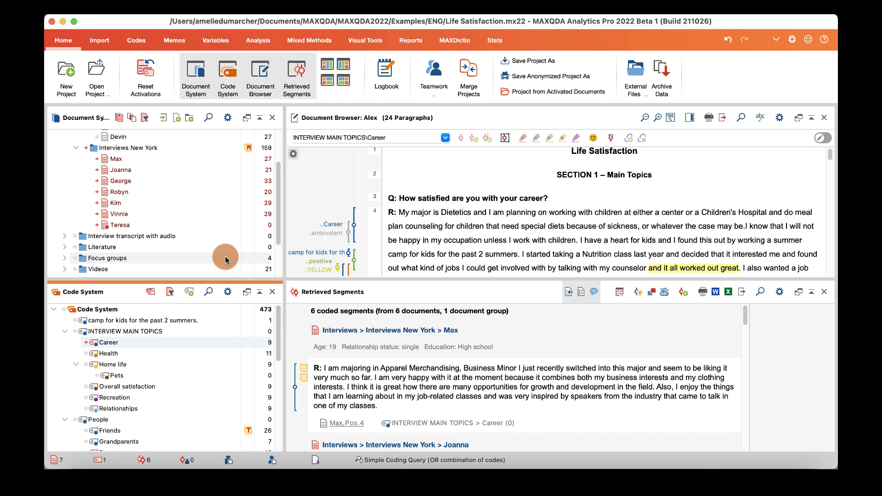
Step: Toggle the activation of the Max document, and deactivate and reactivate the whole Interviews New York group
left_click(106, 161)
left_click(105, 161)
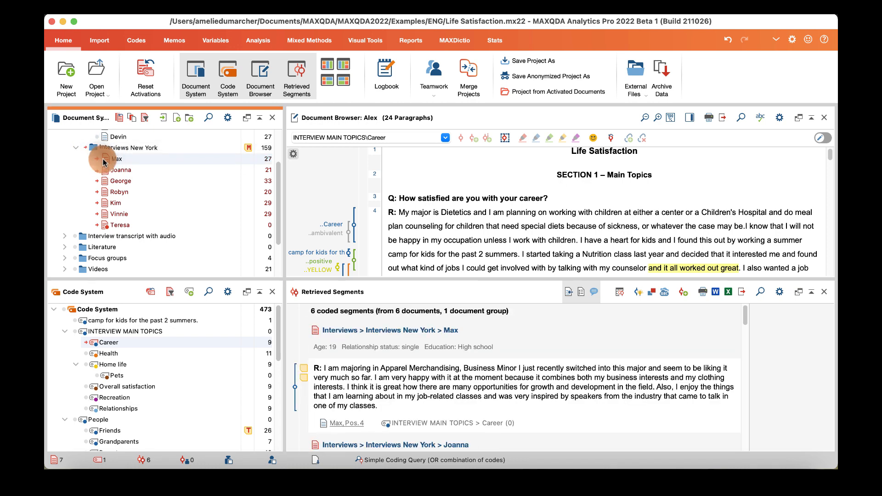
mouse_move(106, 162)
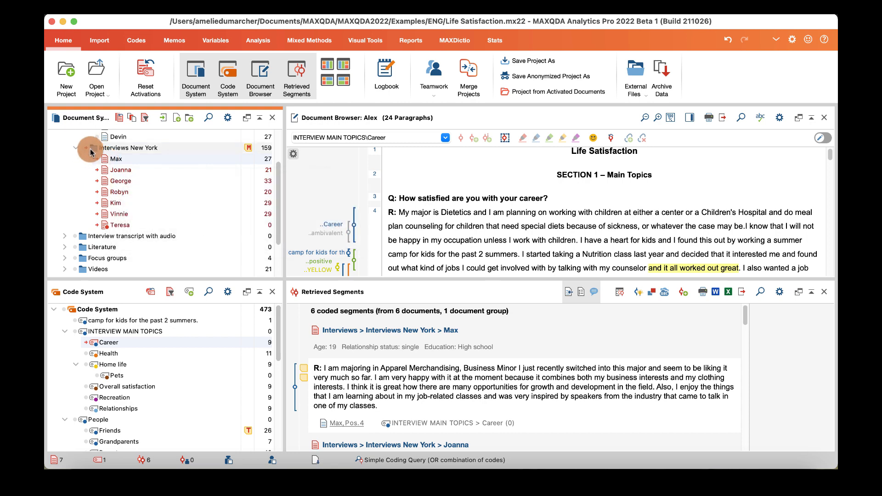
left_click(90, 150)
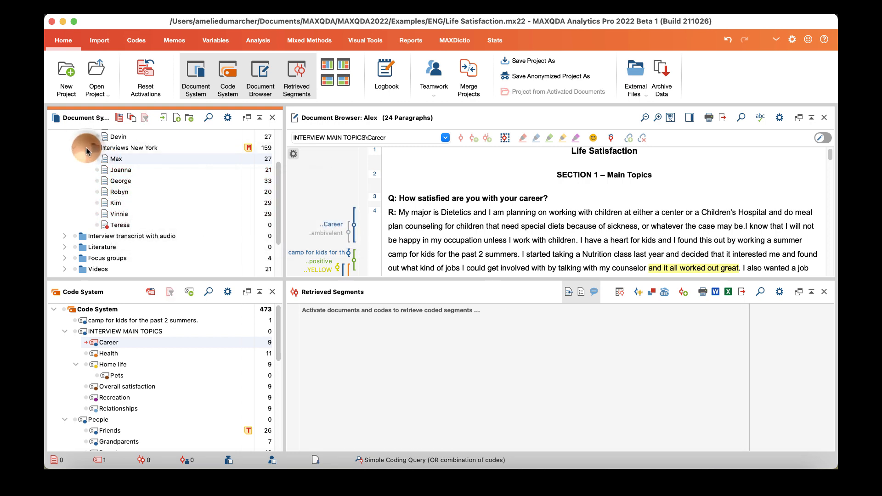
left_click(96, 150)
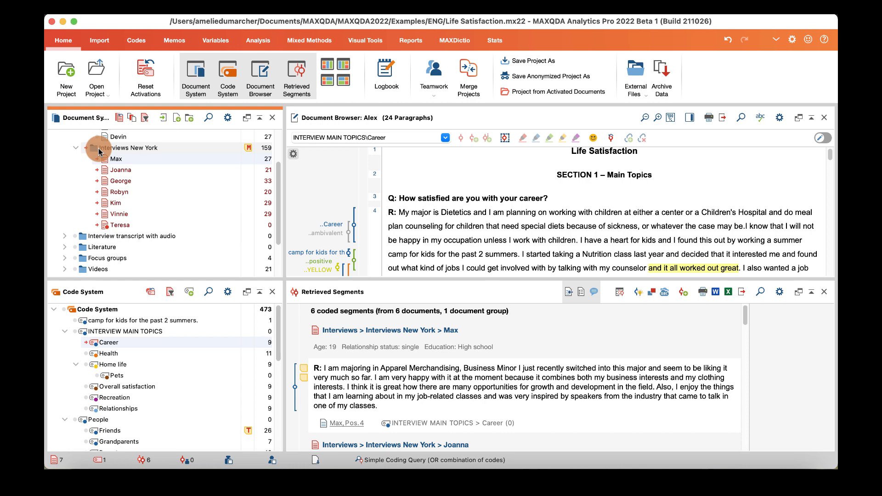
Step: Deactivate and reactivate the Joanna document twice within the Interviews New York group
left_click(268, 170)
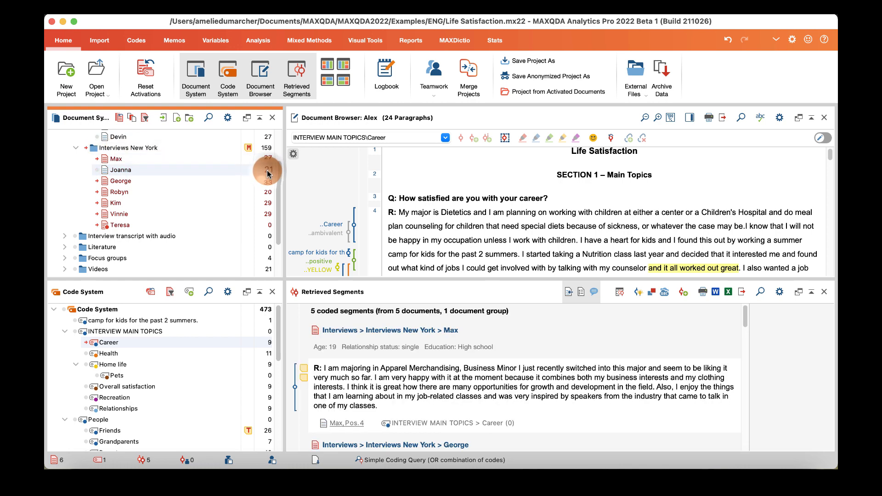
left_click(268, 170)
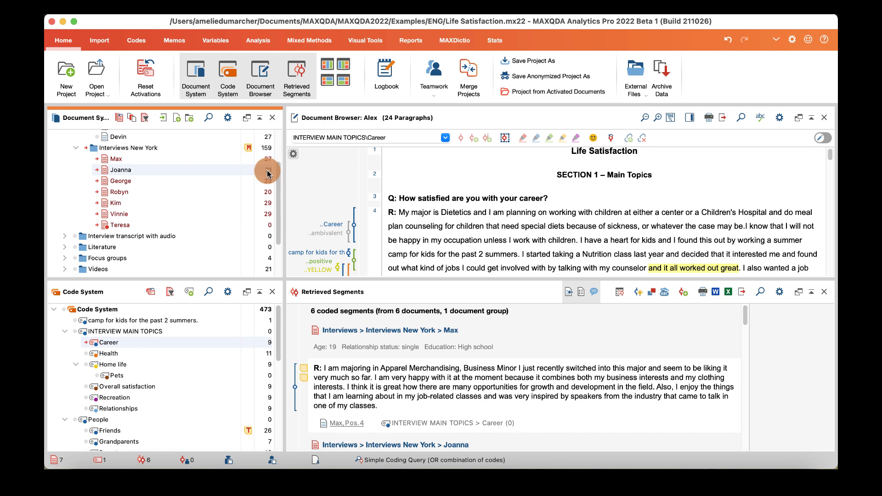
right_click(131, 171)
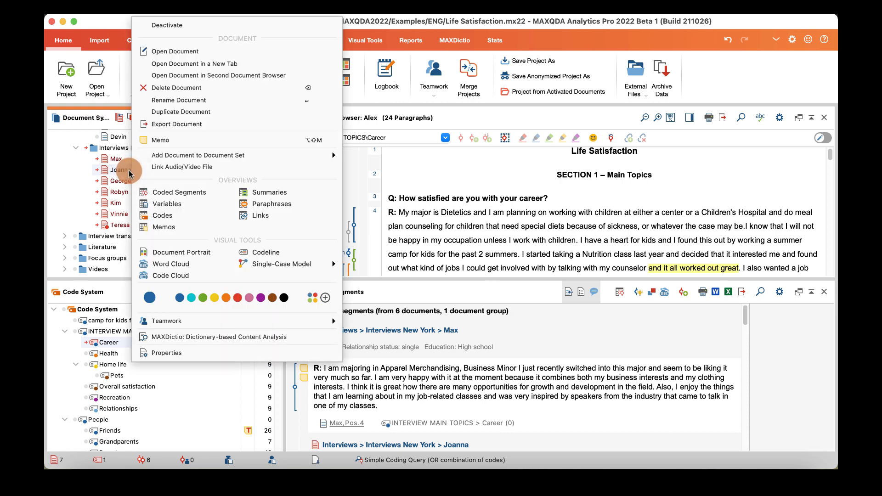
left_click(170, 25)
right_click(121, 170)
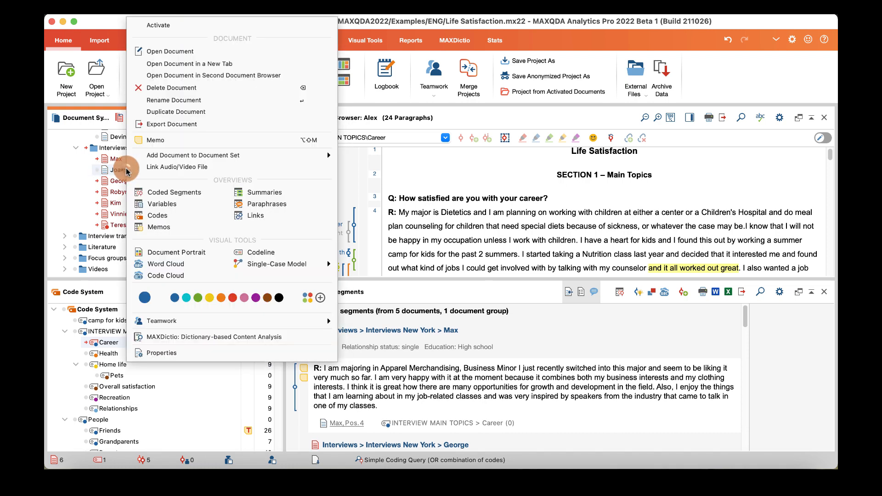
left_click(170, 20)
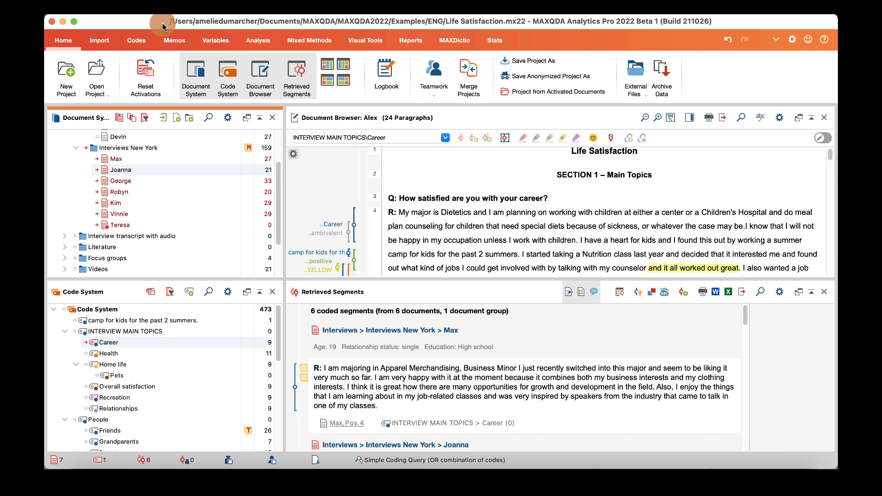
Step: Deactivate the Interviews New York group and activate only its Max, George and Kim documents
left_click(86, 152)
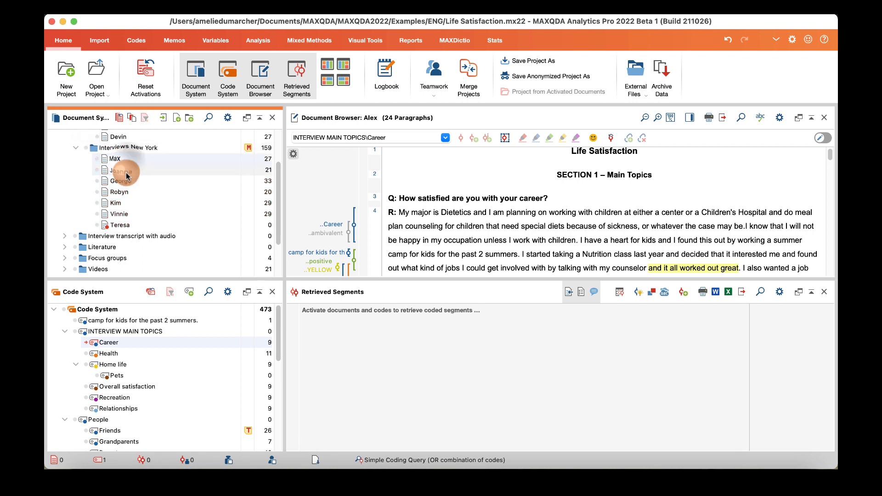
left_click(106, 180, "shift")
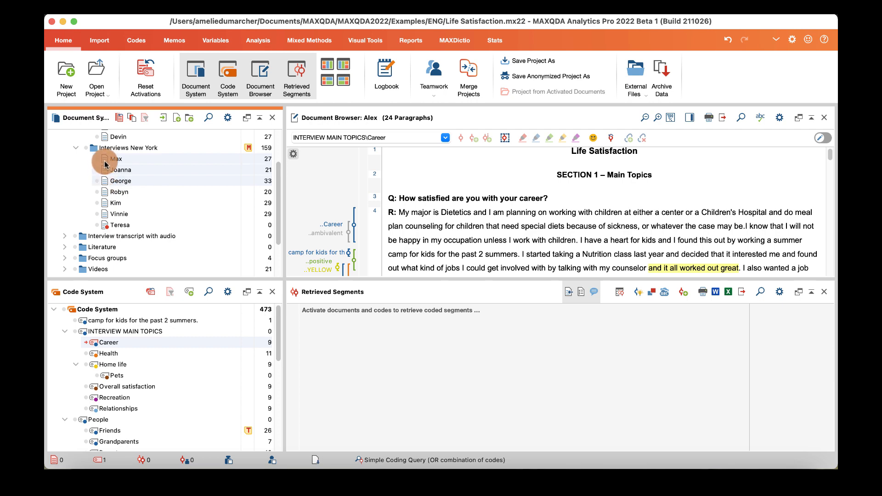
left_click(105, 160, "super")
left_click(105, 179, "super")
left_click(109, 204, "super")
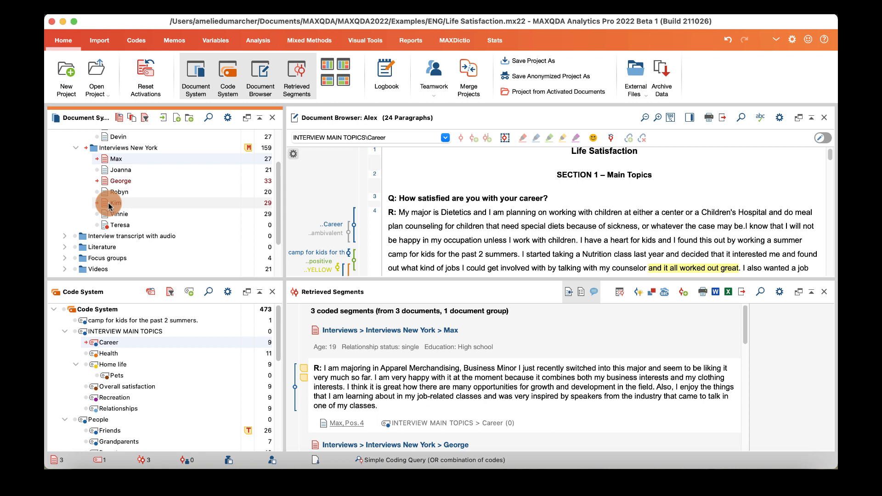
Step: Clear the activation of the individual interviews and activate every document in the Interviews folder
scroll(106, 156, "up", 3)
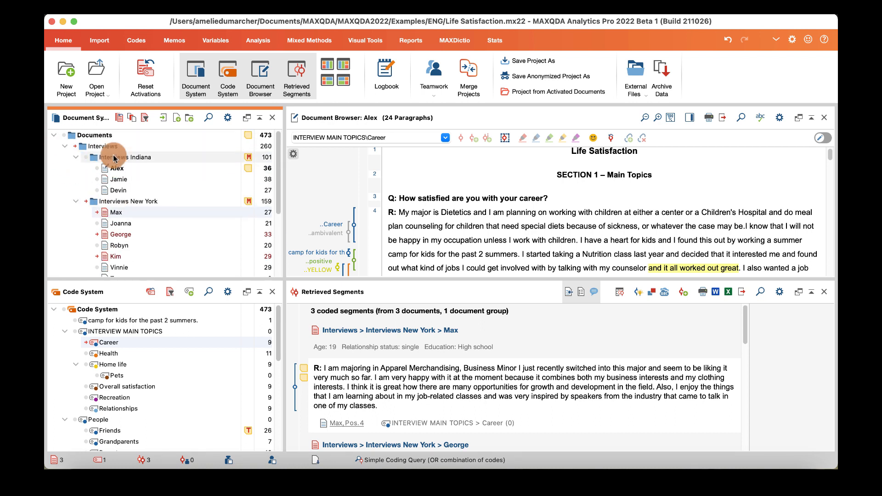
left_click(66, 138)
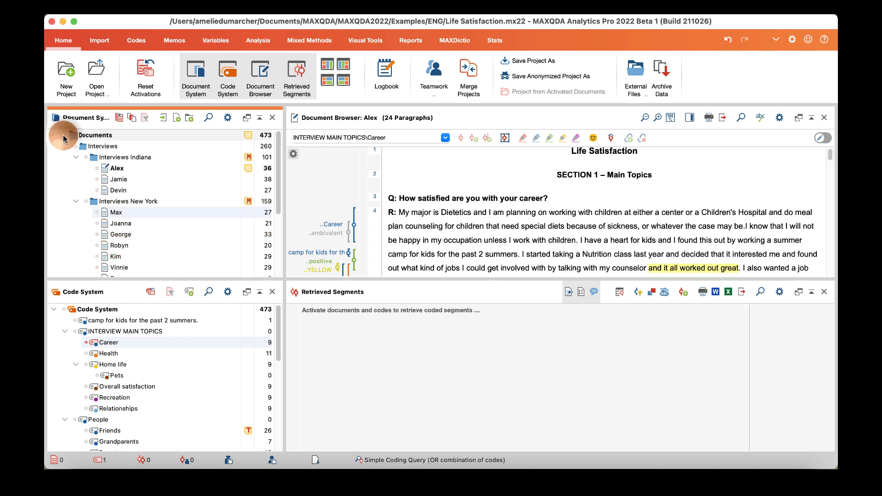
left_click(64, 138)
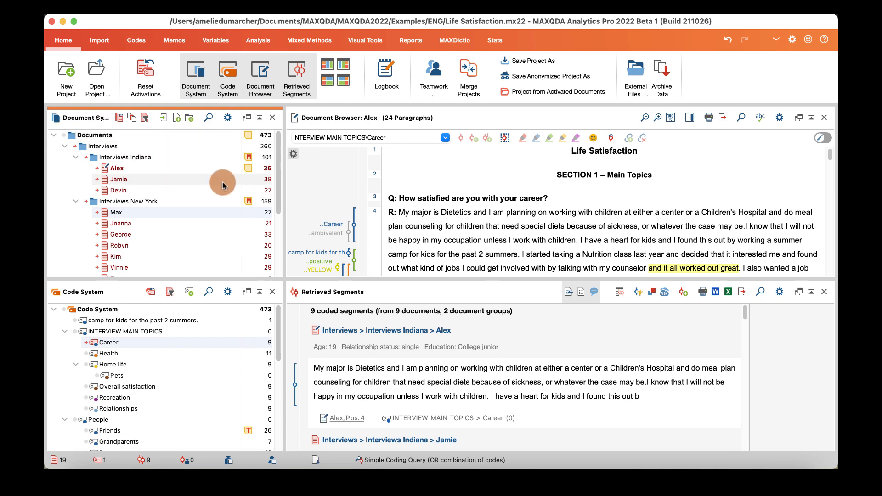
Step: Deactivate the Jamie, George and Vinnie documents, and reset the activation of all documents
left_click(268, 180, "super")
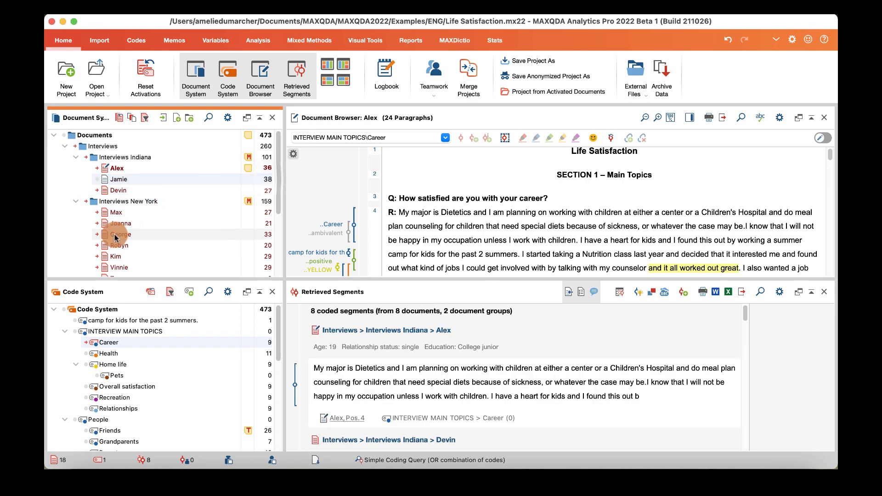
left_click(105, 234, "super")
left_click(98, 268, "super")
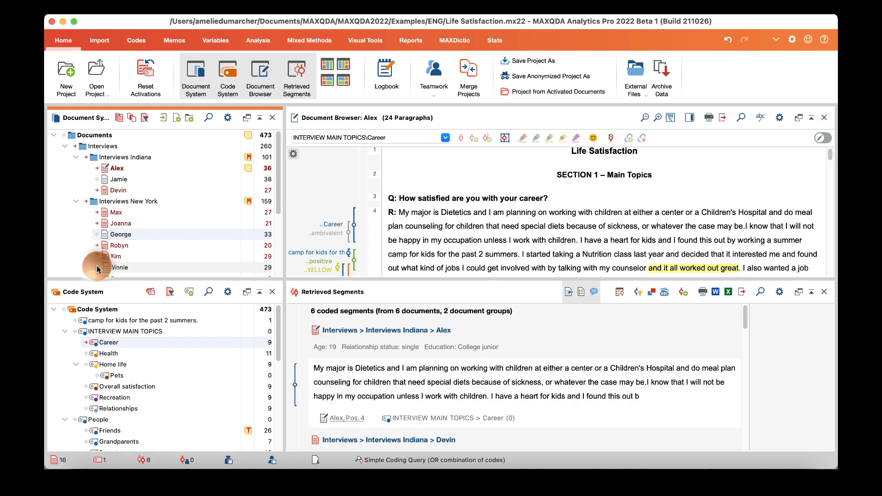
mouse_move(98, 268)
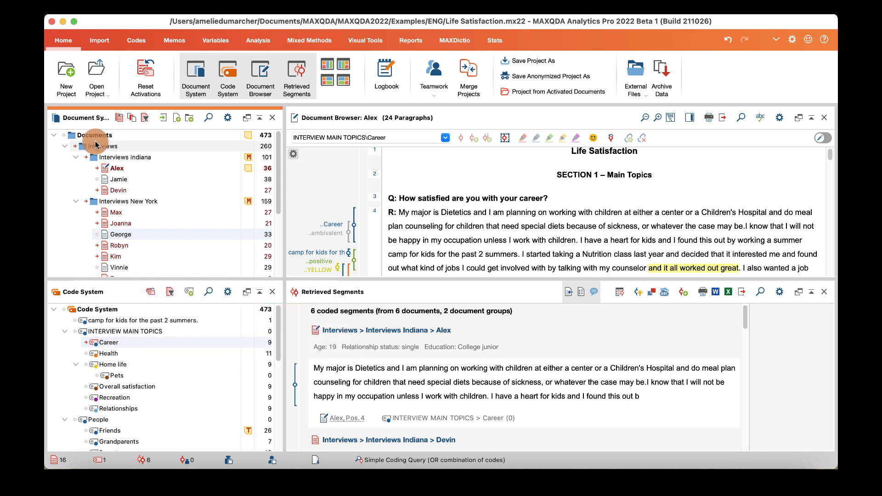
left_click(120, 120)
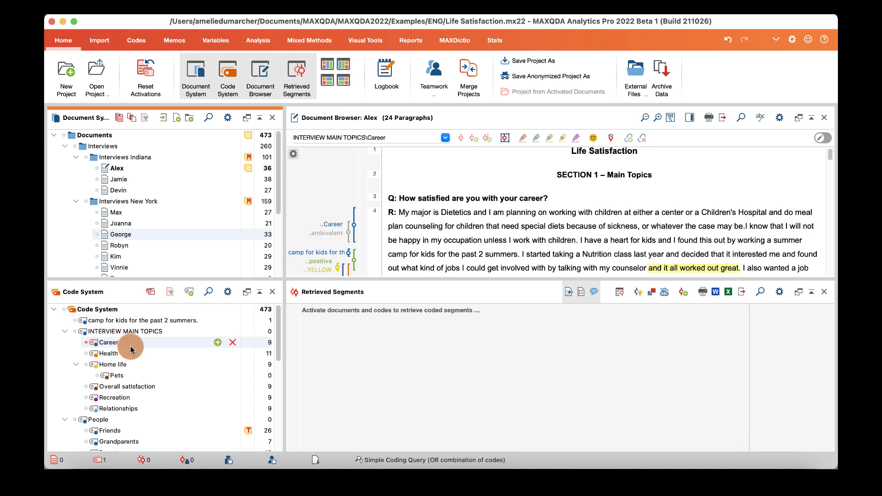
Step: Activate the INTERVIEW MAIN TOPICS code together with its subcodes, and deactivate the whole code branch again
mouse_move(130, 350)
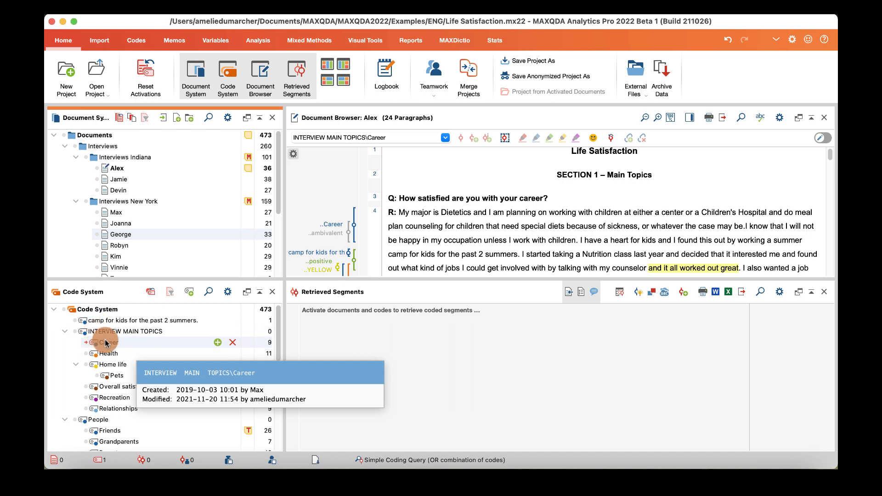
mouse_move(106, 334)
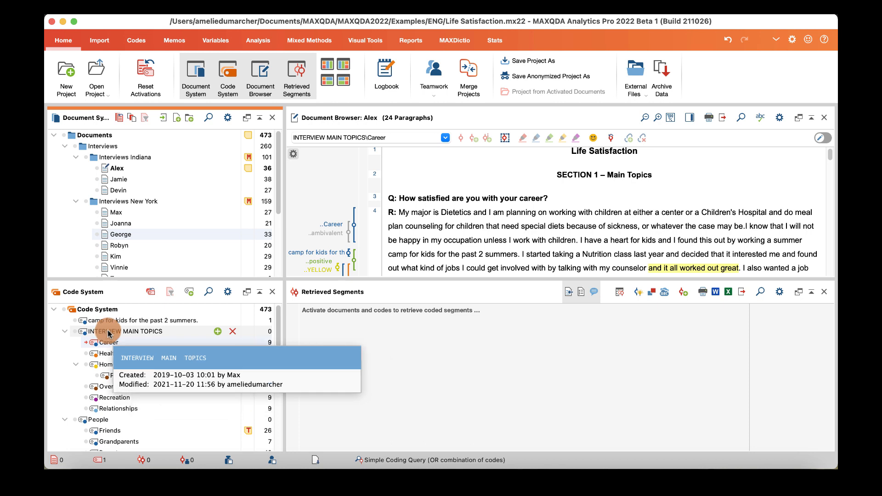
left_click(74, 333)
mouse_move(74, 335)
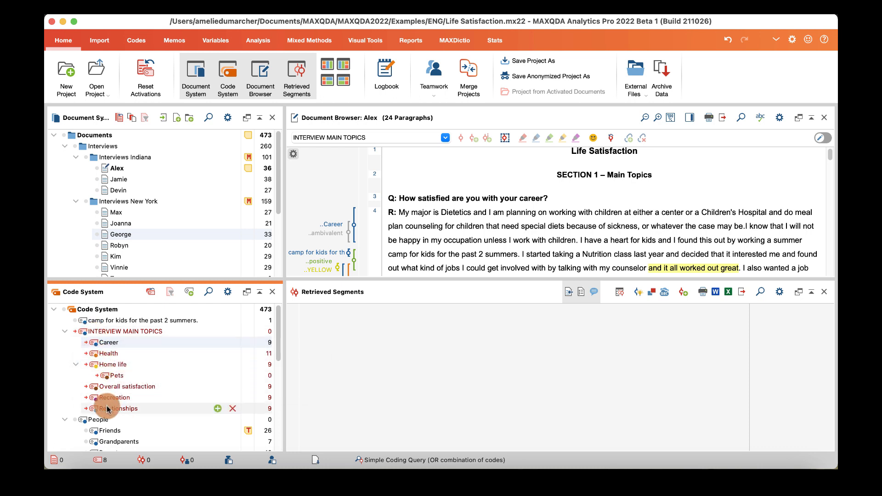
mouse_move(193, 334)
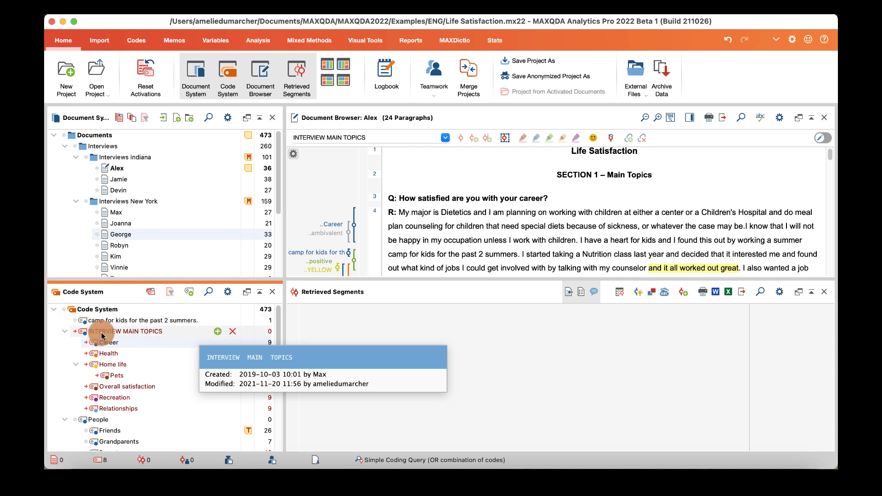
left_click(75, 331)
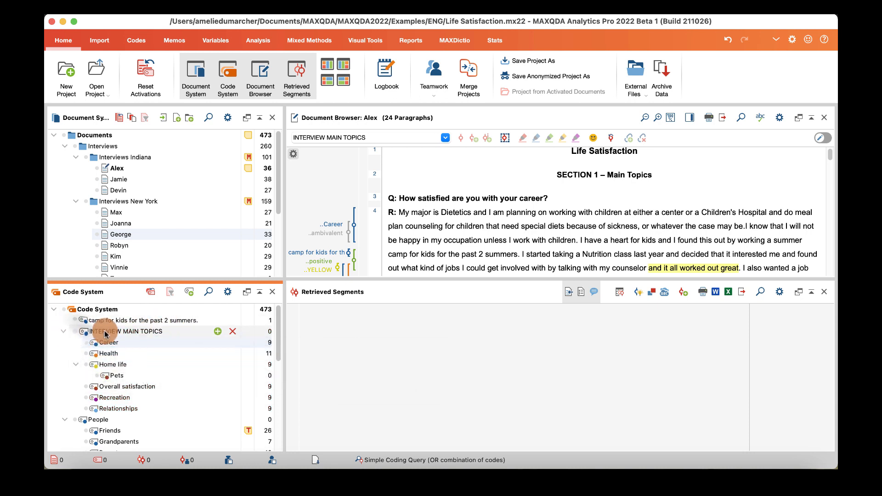
Step: Activate only the INTERVIEW MAIN TOPICS parent code, and extend the activation to all its subcodes
right_click(153, 332)
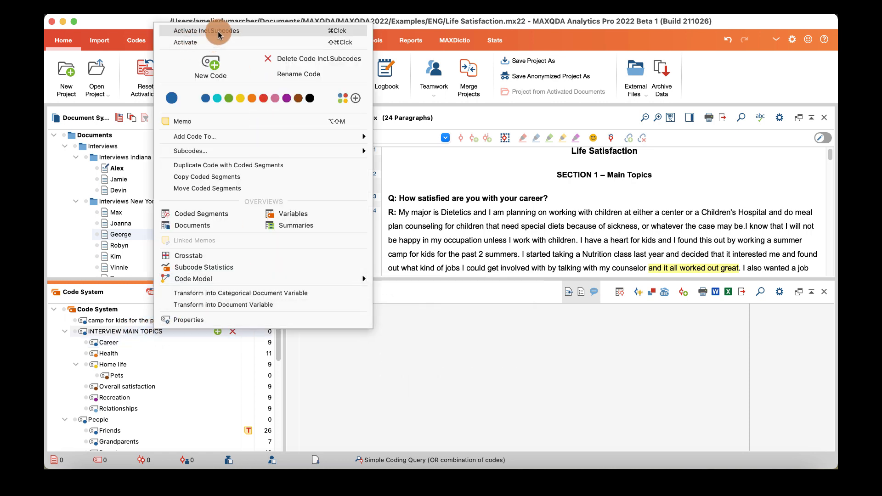
left_click(193, 33)
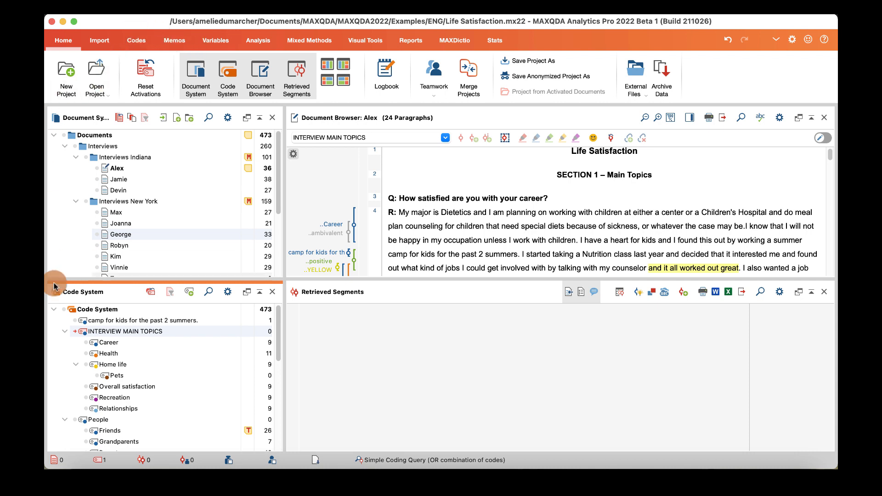
left_click(74, 332)
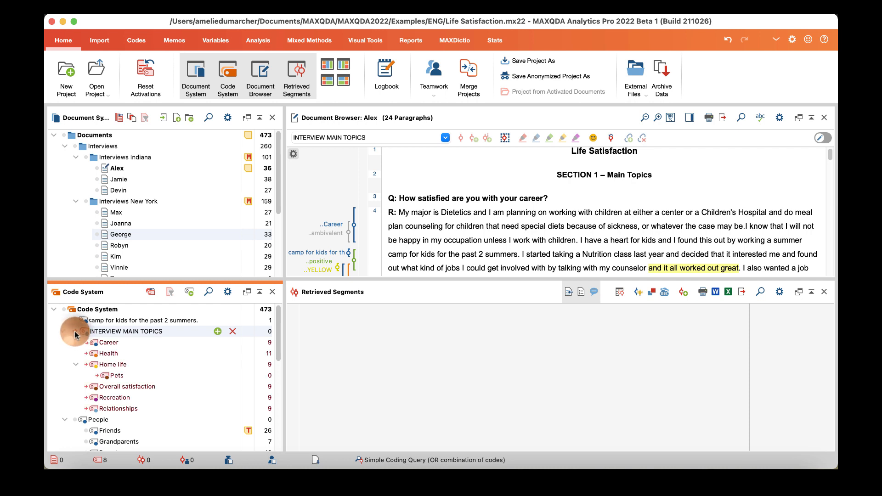
Step: Deactivate only the INTERVIEW MAIN TOPICS parent code while keeping its subcodes active, and reset all activations
right_click(116, 335)
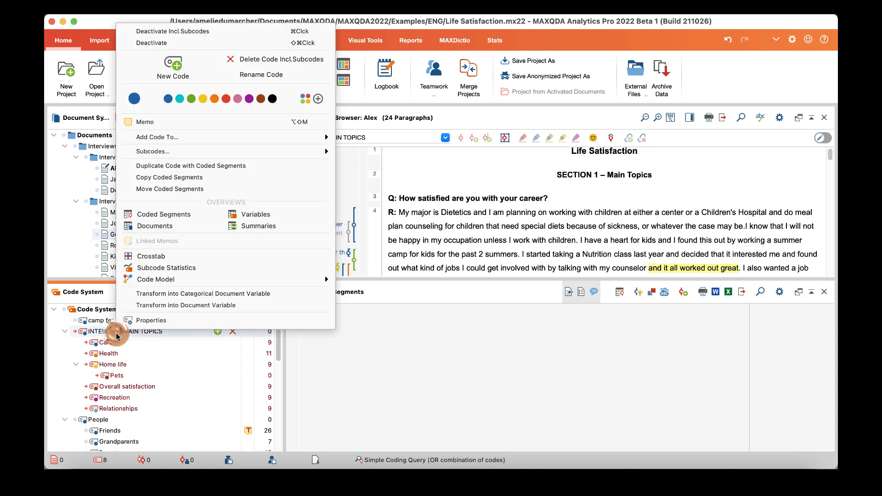
left_click(147, 43)
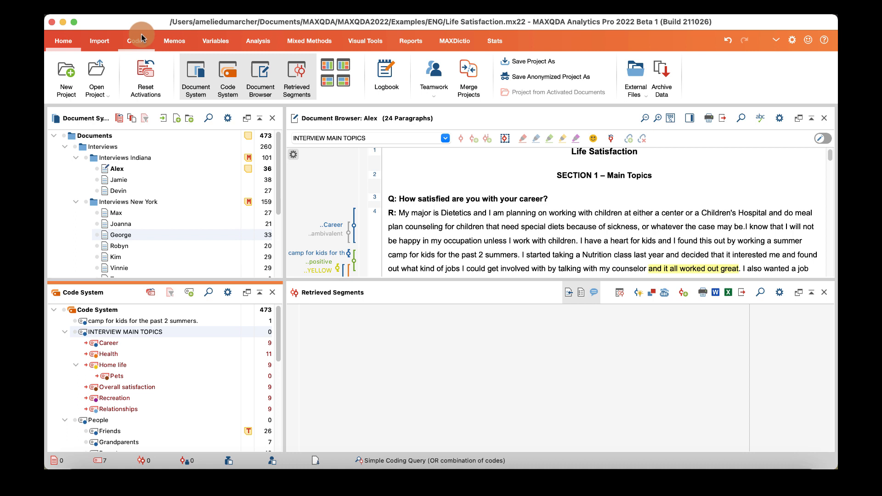
left_click(153, 77)
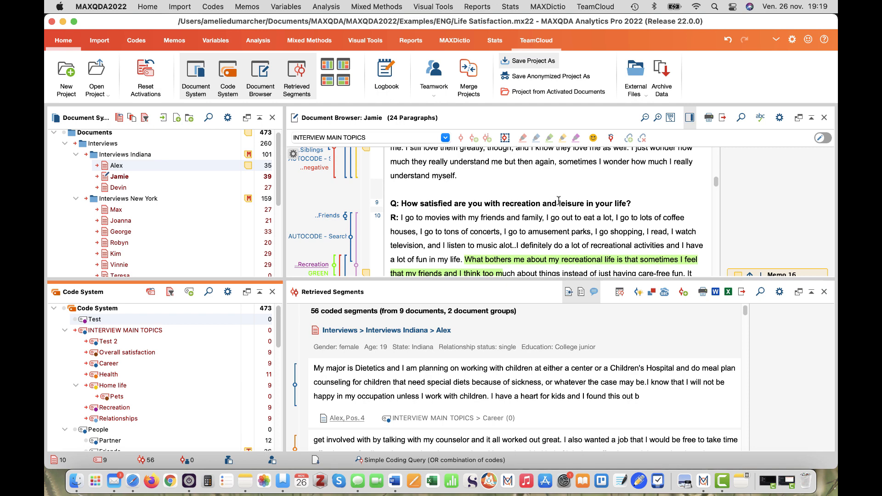
Step: Look through the available reporting, visual and analysis tools
left_click(411, 41)
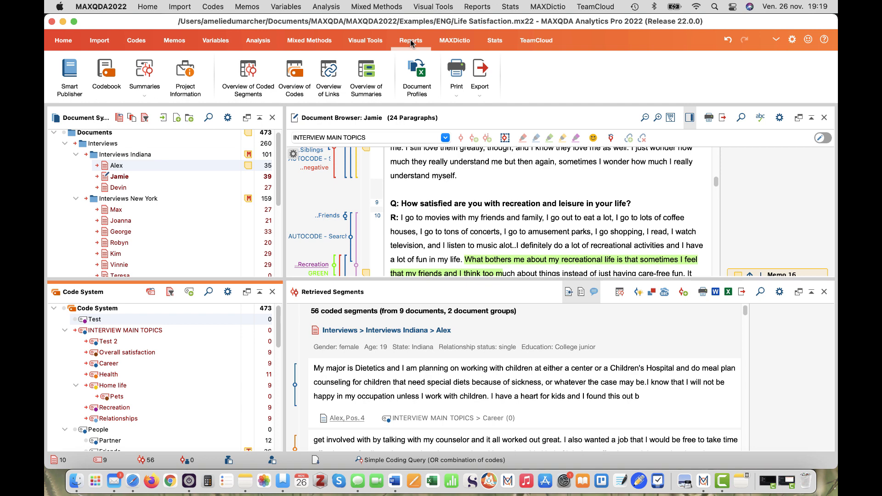
left_click(360, 43)
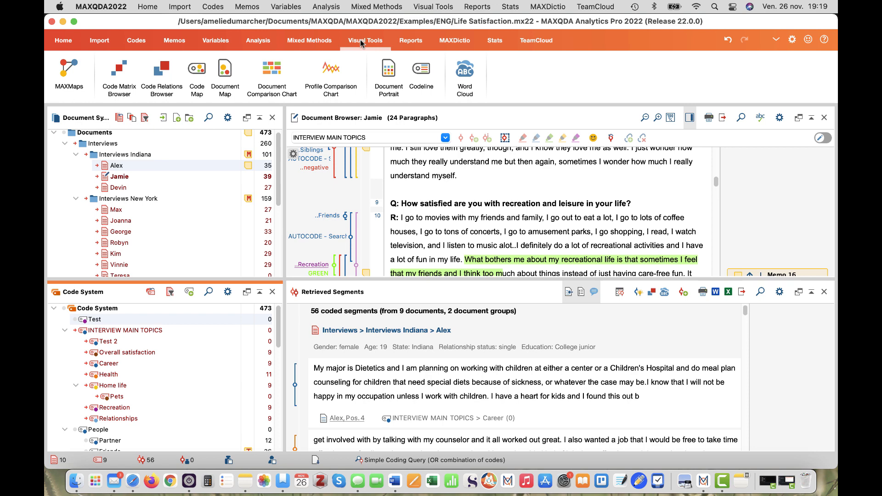
left_click(258, 40)
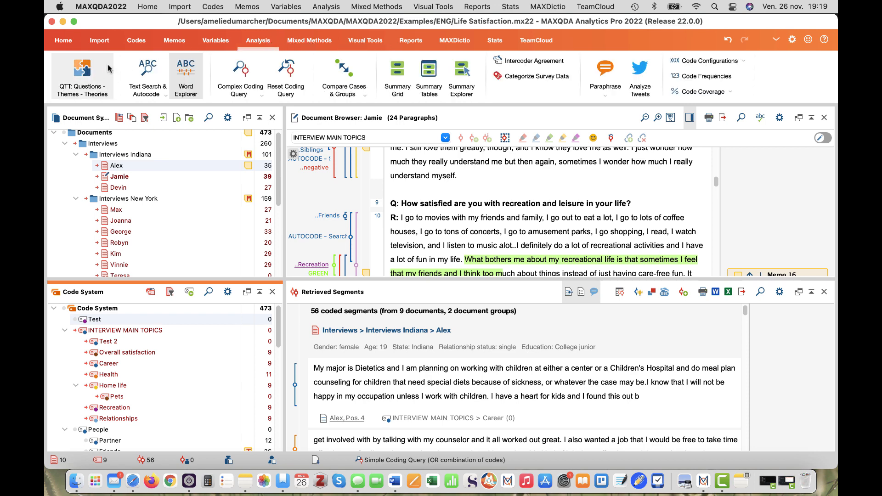